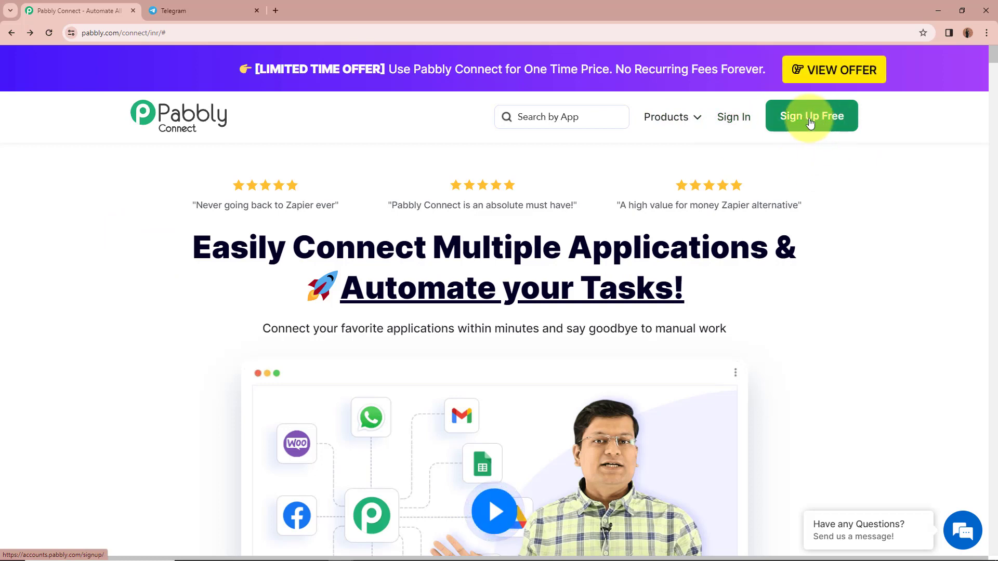
# Sign in to the Pabbly account and open the Pabbly Connect dashboard
pyautogui.click(739, 123)
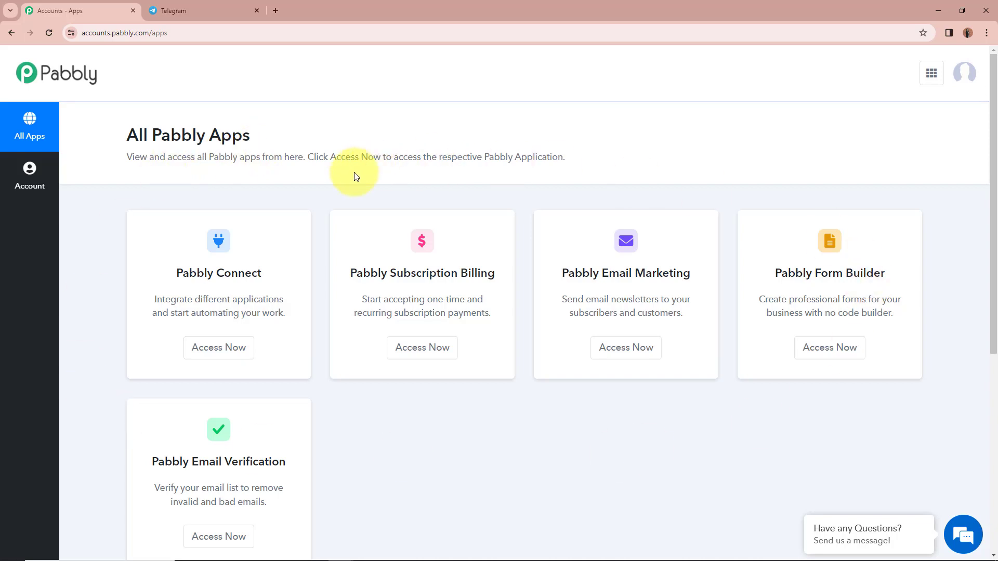
pyautogui.click(223, 350)
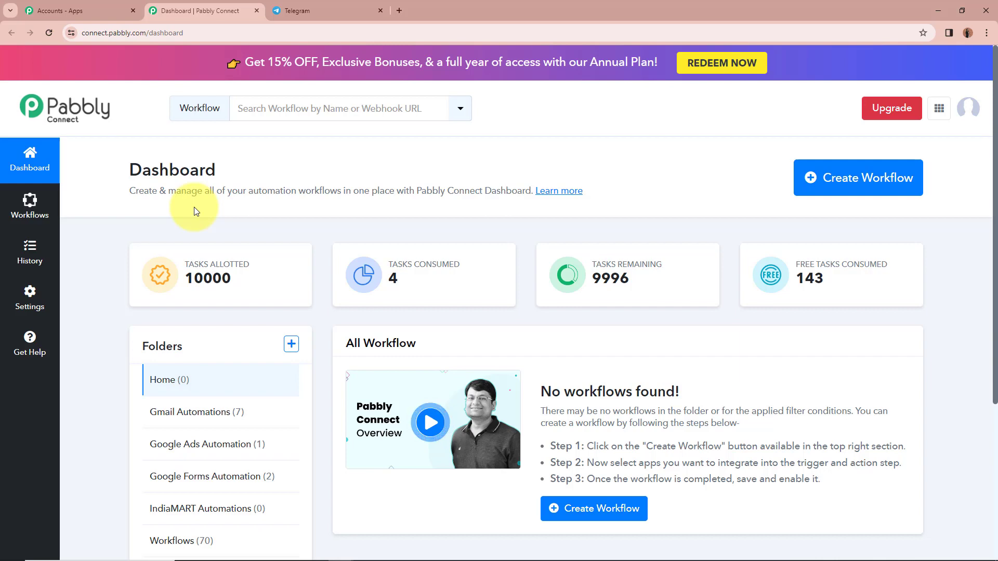
# Create a workflow named IndiaMART Automations in the IndiaMART Automations folder
pyautogui.click(872, 188)
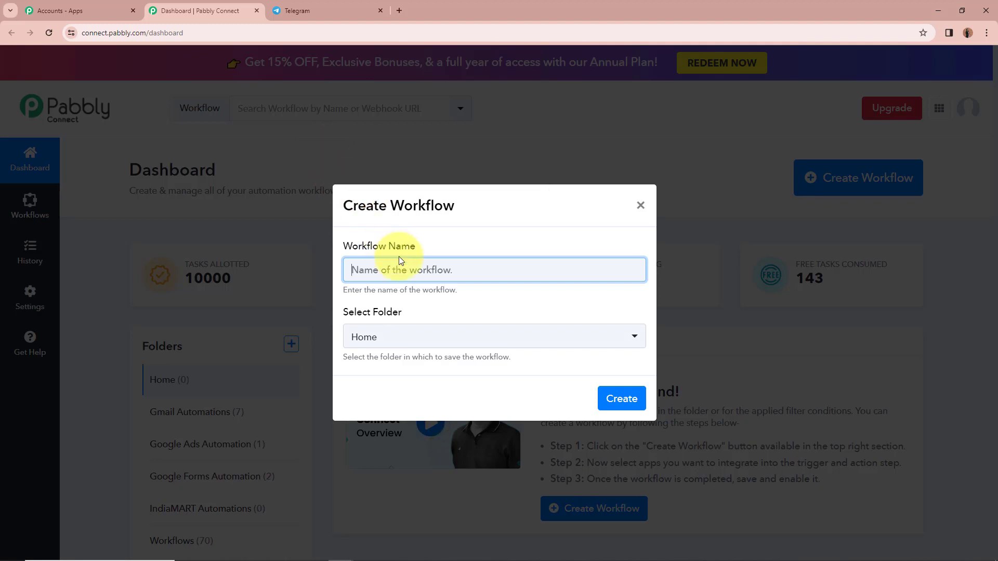
pyautogui.write('IndiaMART Automations')
pyautogui.click(515, 293)
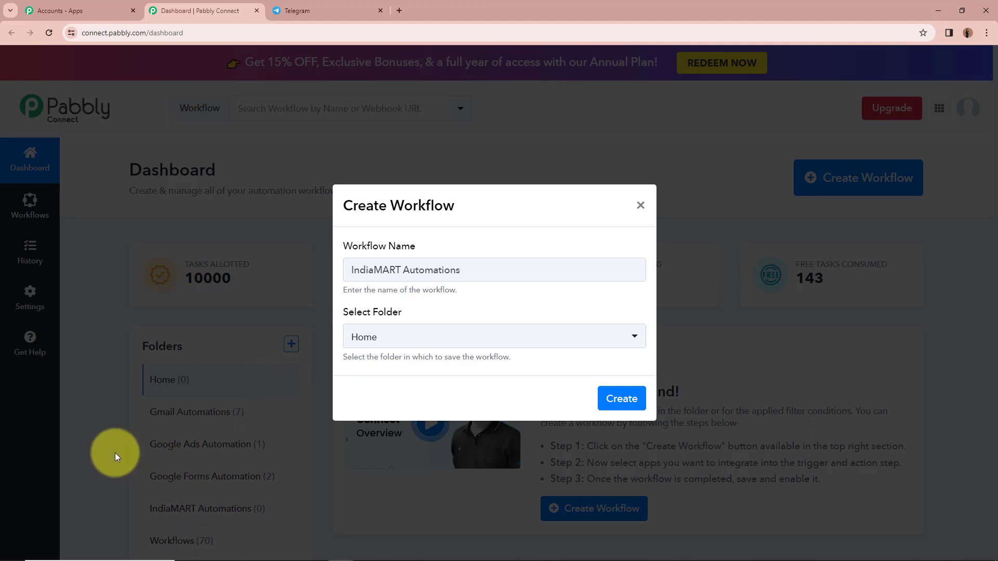
pyautogui.tripleClick(398, 268)
pyautogui.click(509, 309)
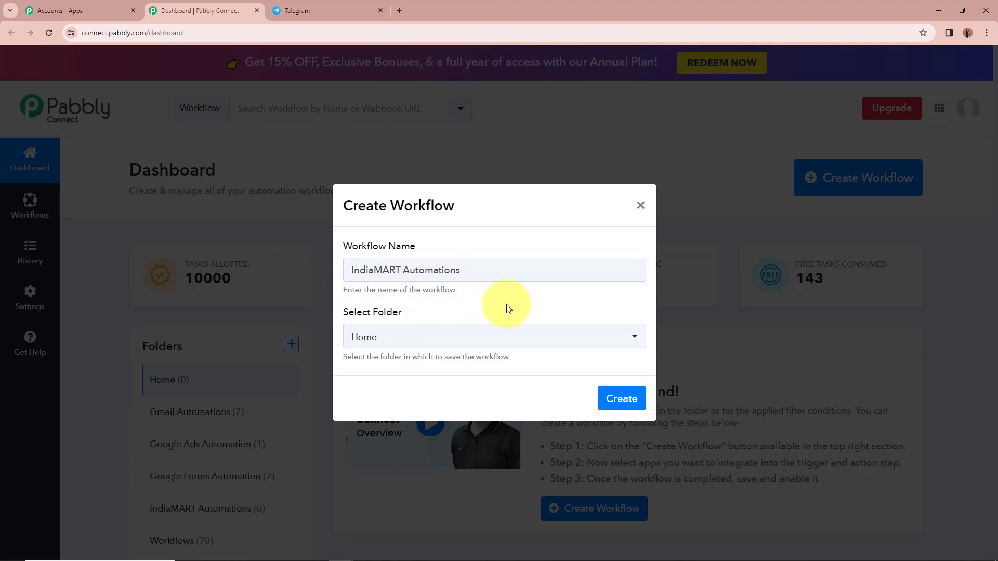
pyautogui.click(626, 341)
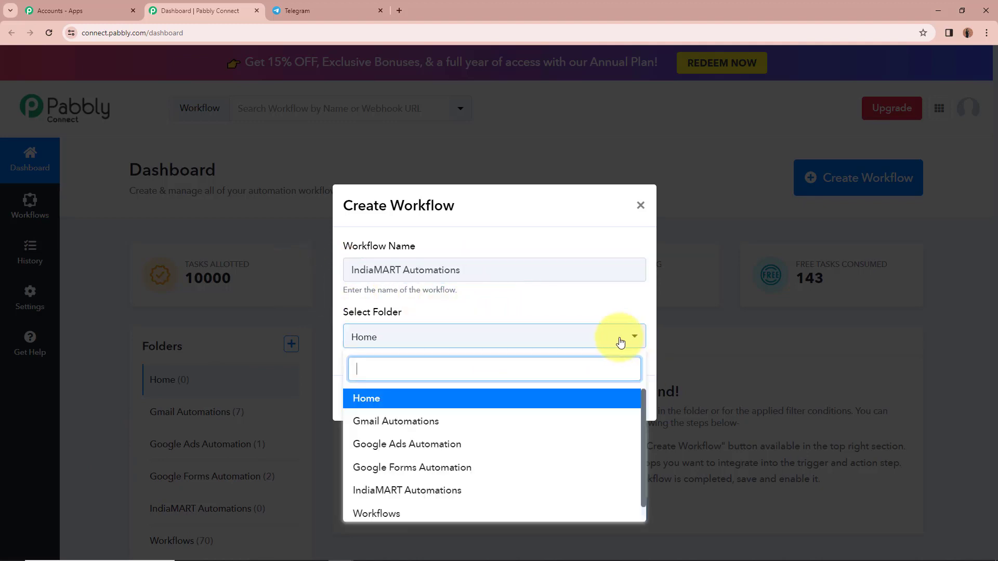
pyautogui.scroll(-1, 485, 489)
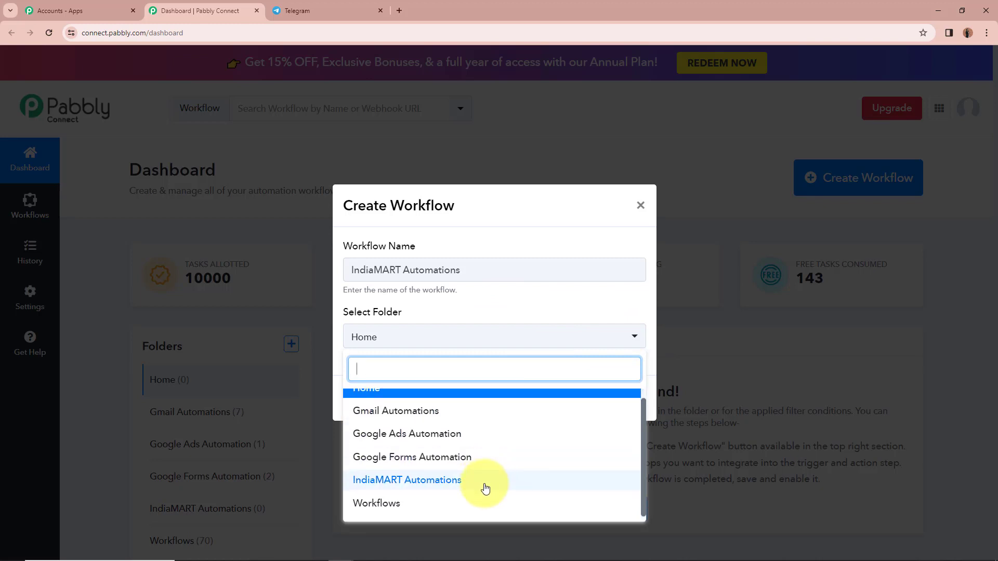
pyautogui.click(485, 480)
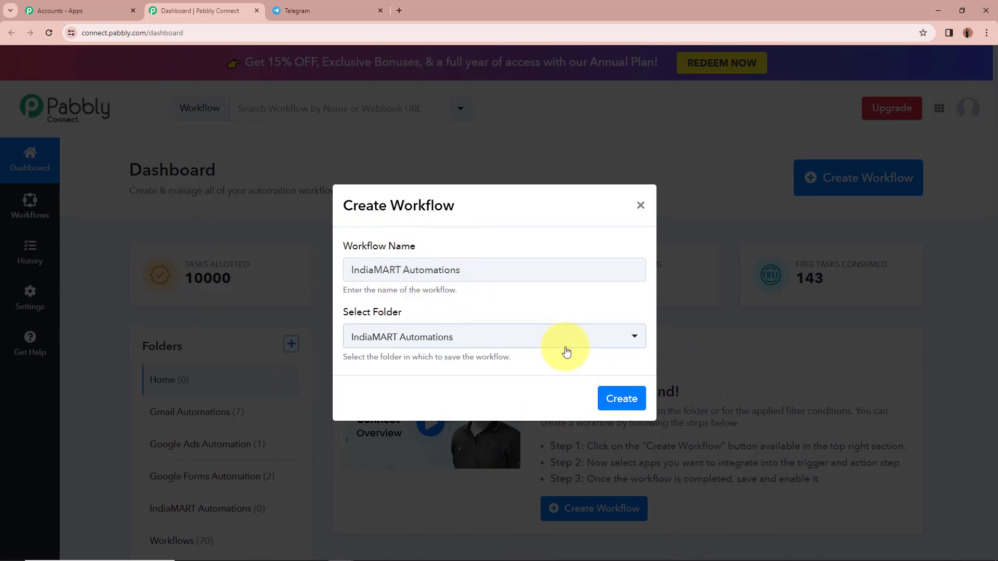
pyautogui.click(636, 398)
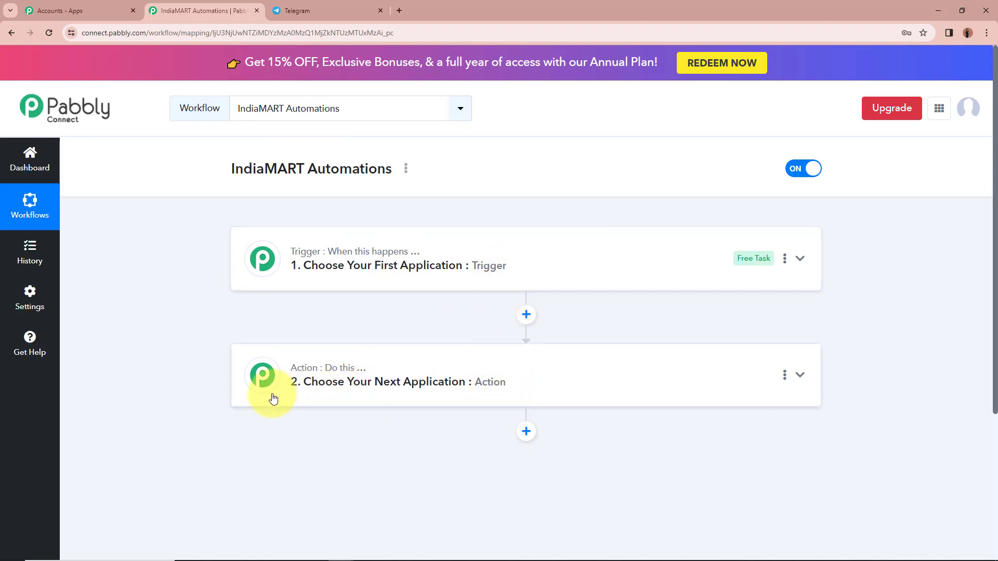
# Set the workflow's trigger application to IndiaMART with New Leads as the trigger event
pyautogui.moveTo(300, 261)
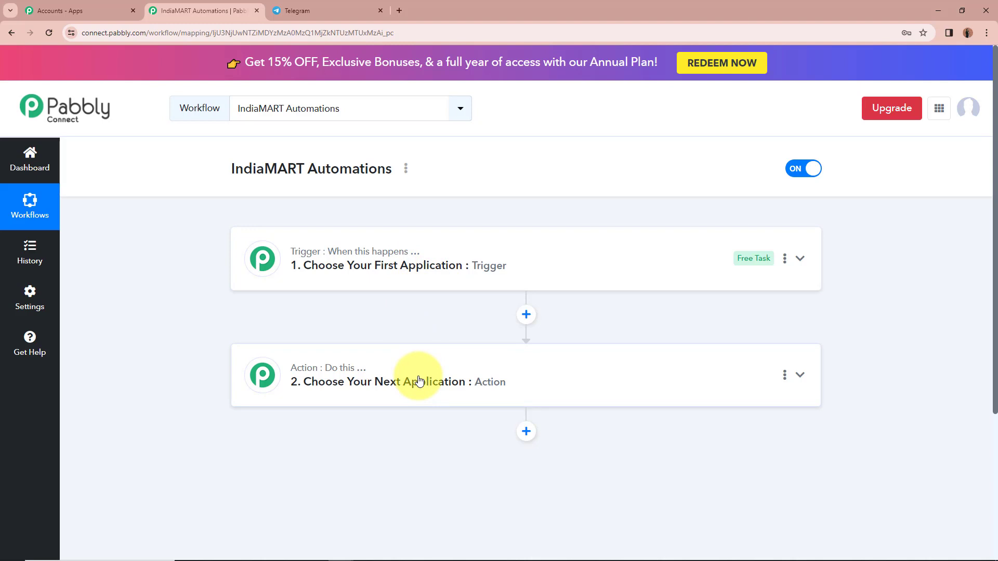
pyautogui.click(798, 258)
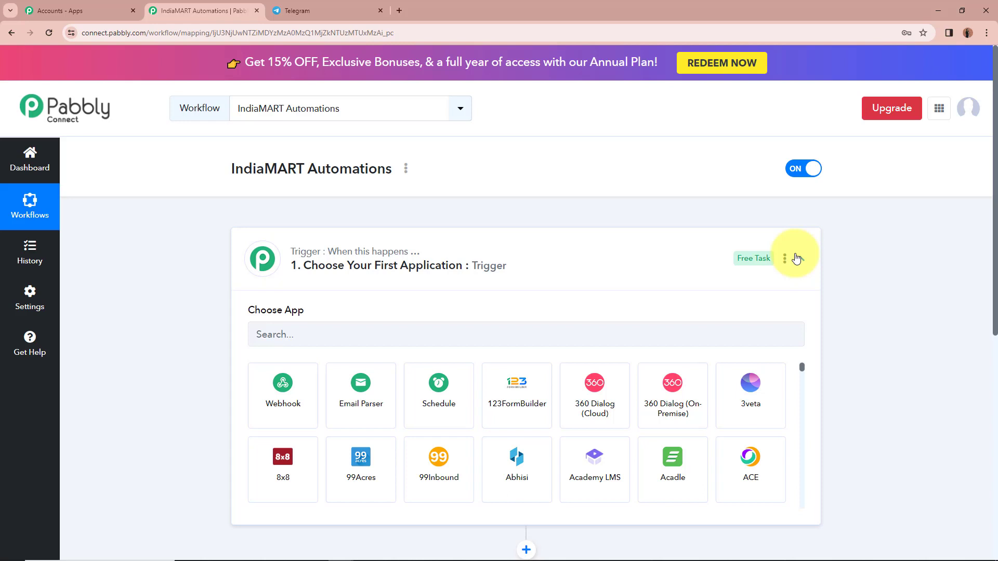
pyautogui.click(616, 336)
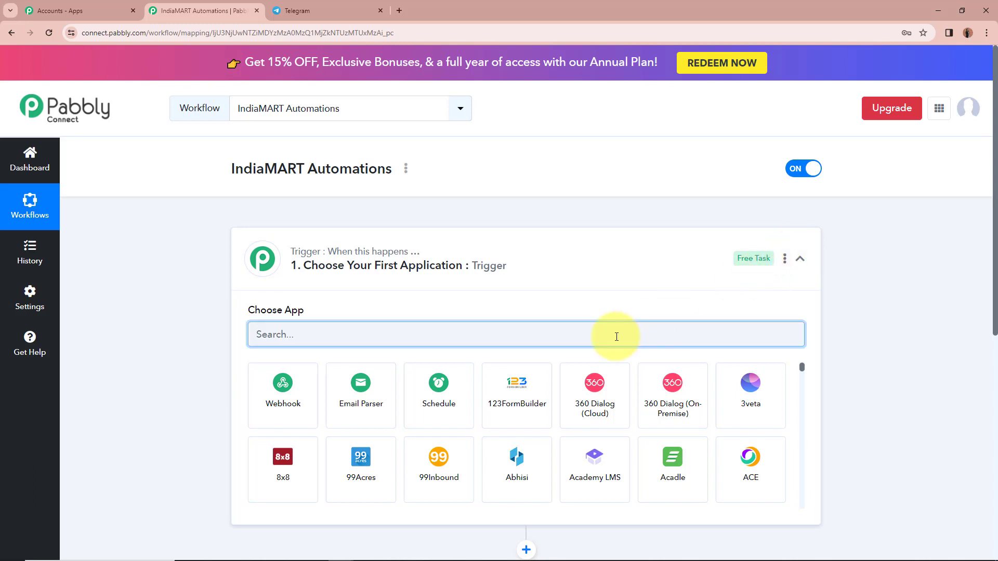
pyautogui.write('Ind')
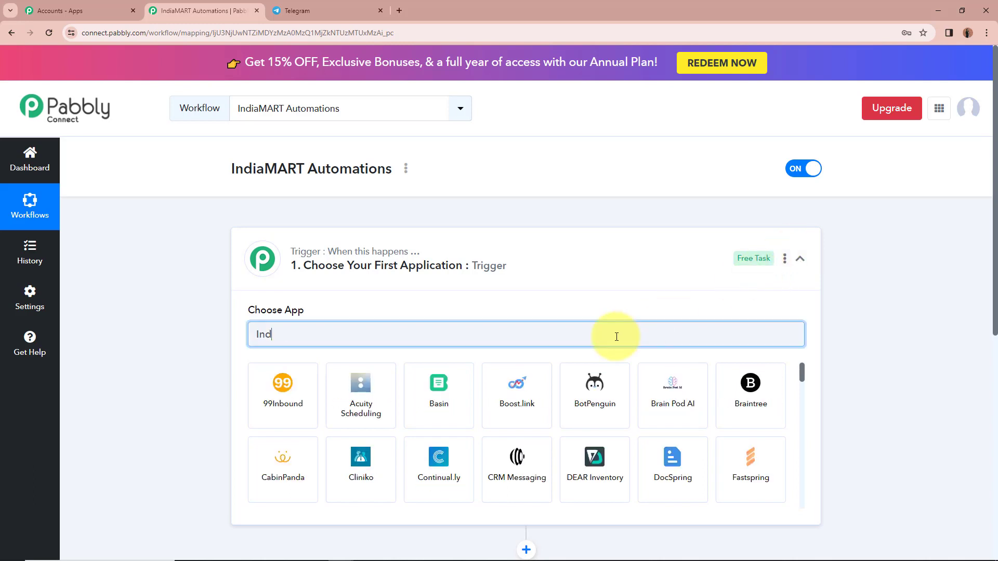
pyautogui.write('ia')
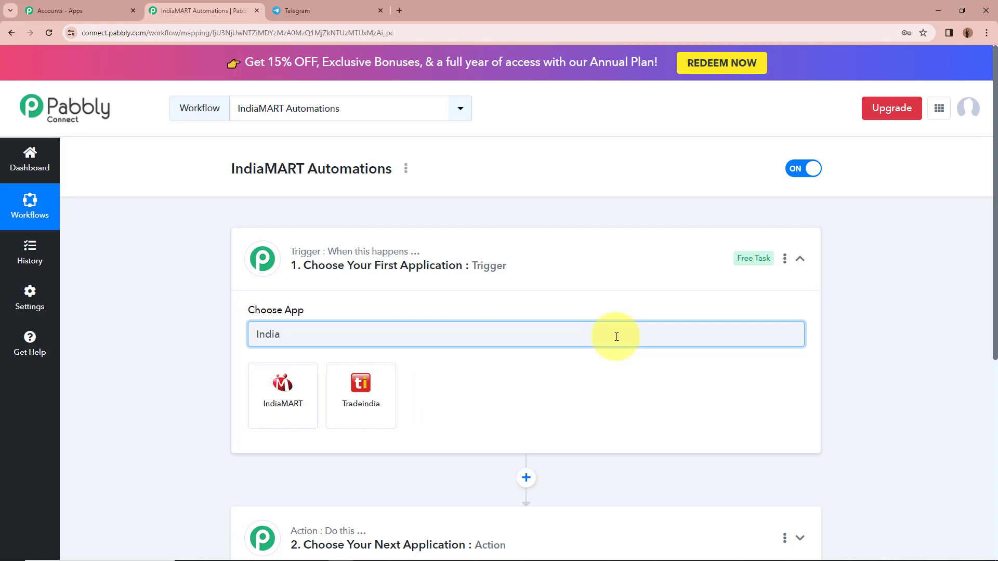
pyautogui.click(256, 407)
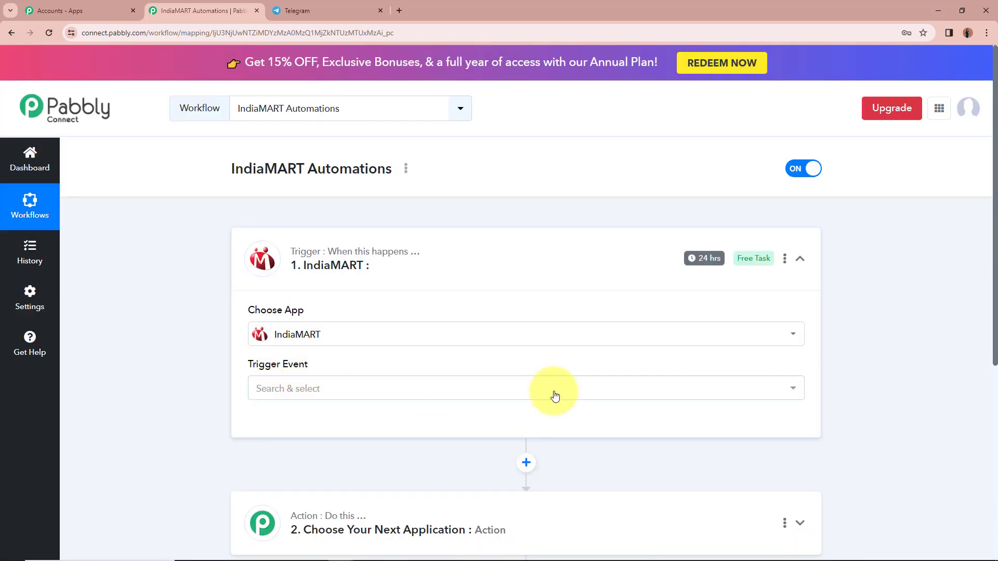
pyautogui.click(628, 397)
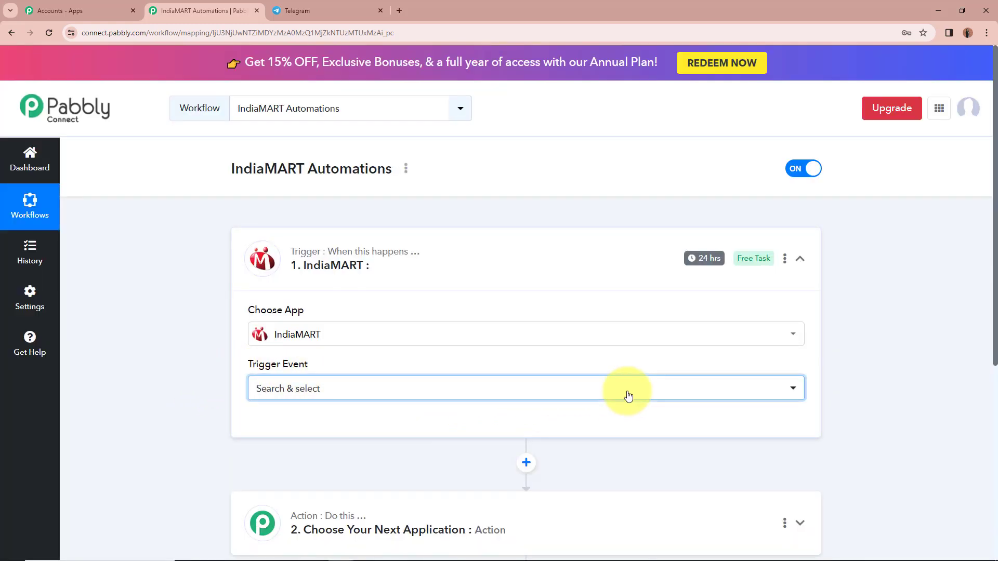
pyautogui.click(281, 452)
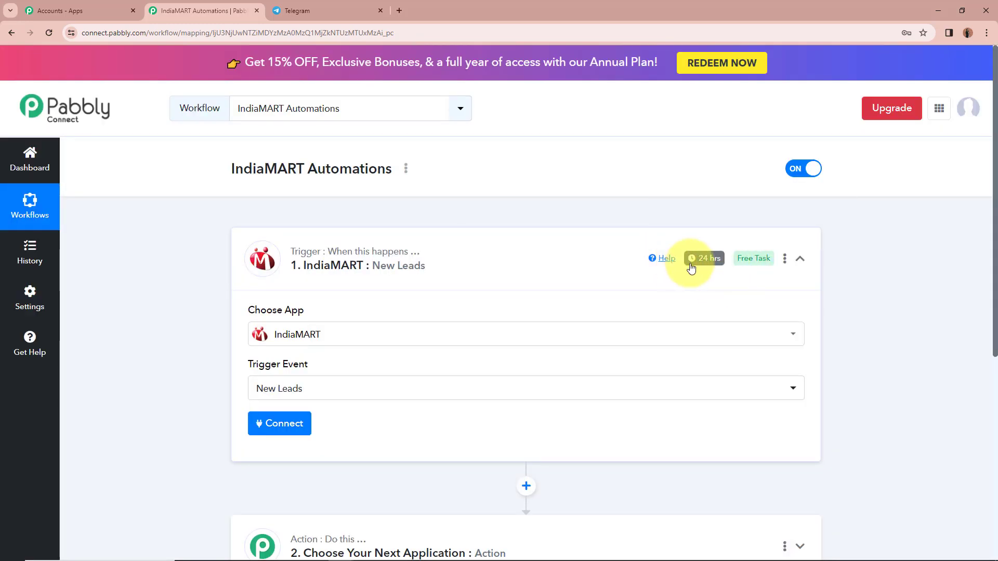
# Start the IndiaMART connection and copy the current CRM API key from the account settings on the IndiaMART seller site
pyautogui.moveTo(708, 264)
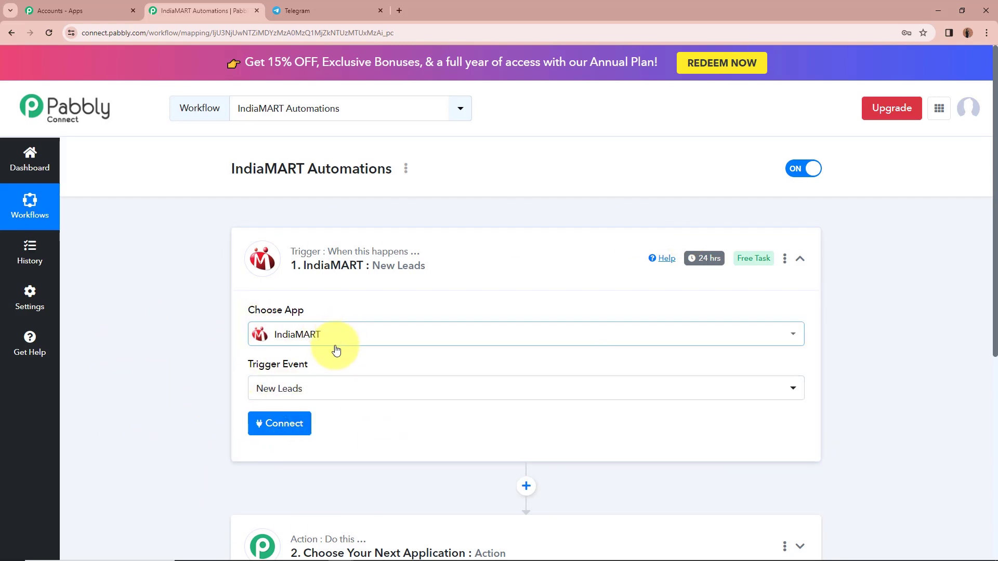
pyautogui.click(273, 427)
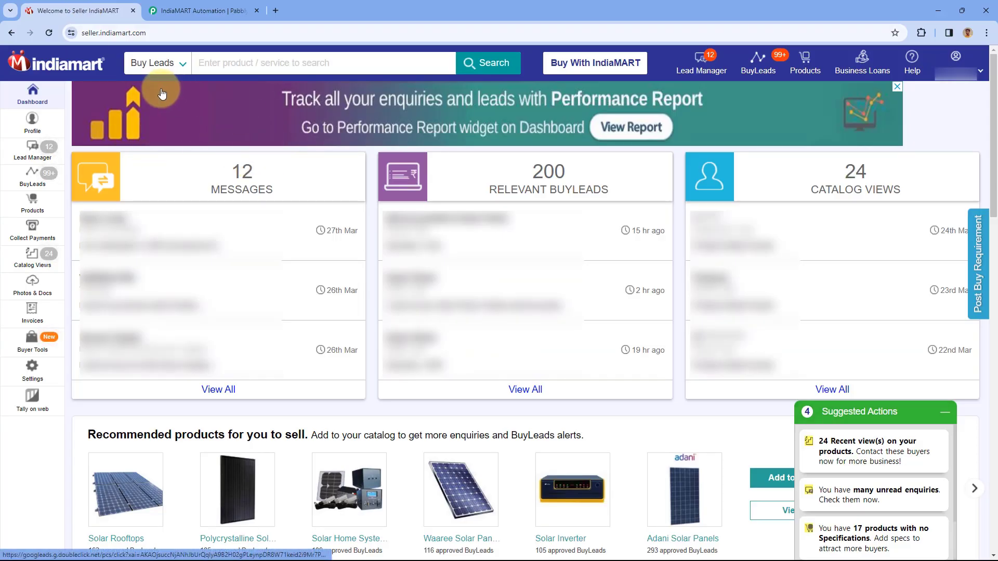
pyautogui.click(46, 372)
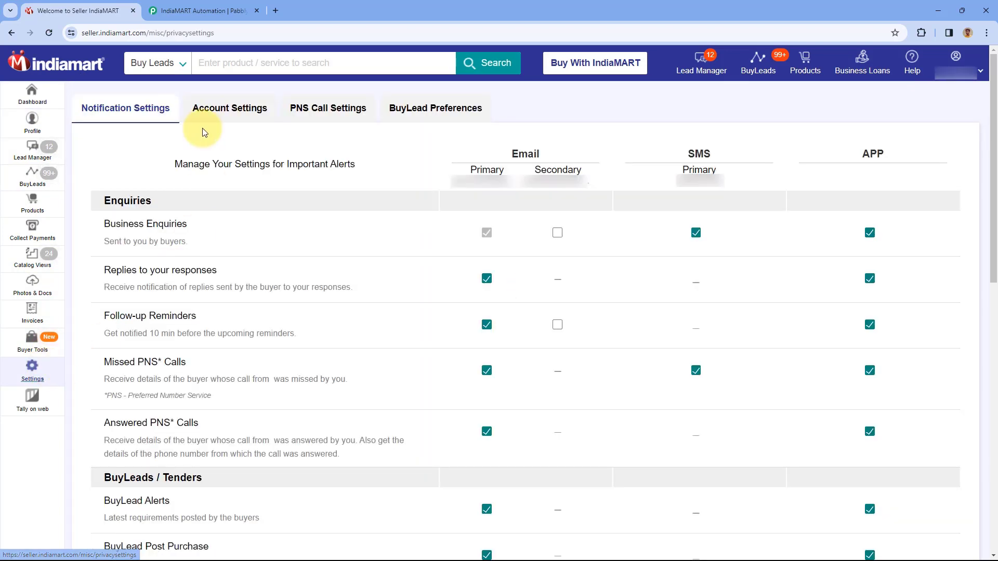
pyautogui.click(221, 116)
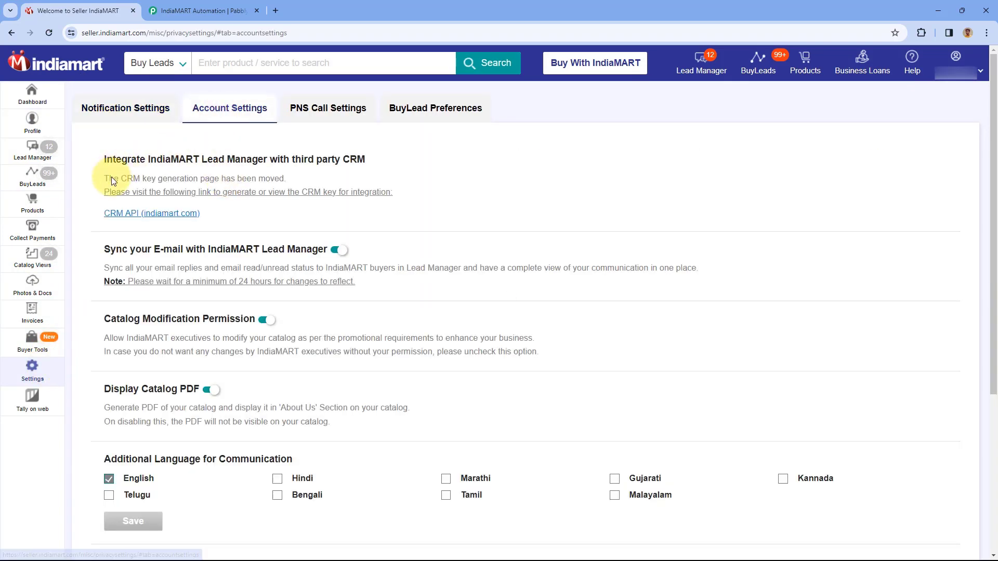
pyautogui.click(141, 214)
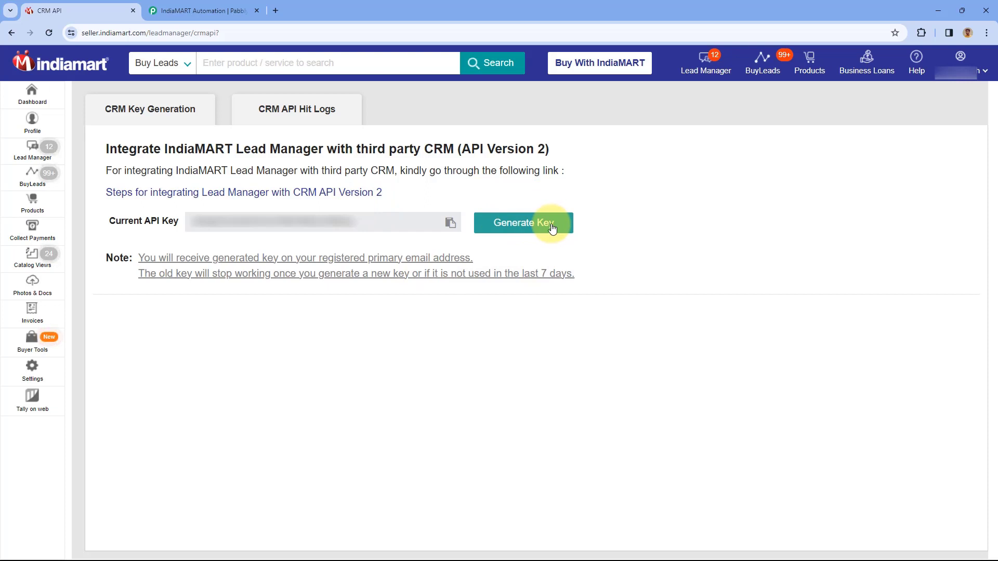
pyautogui.click(450, 222)
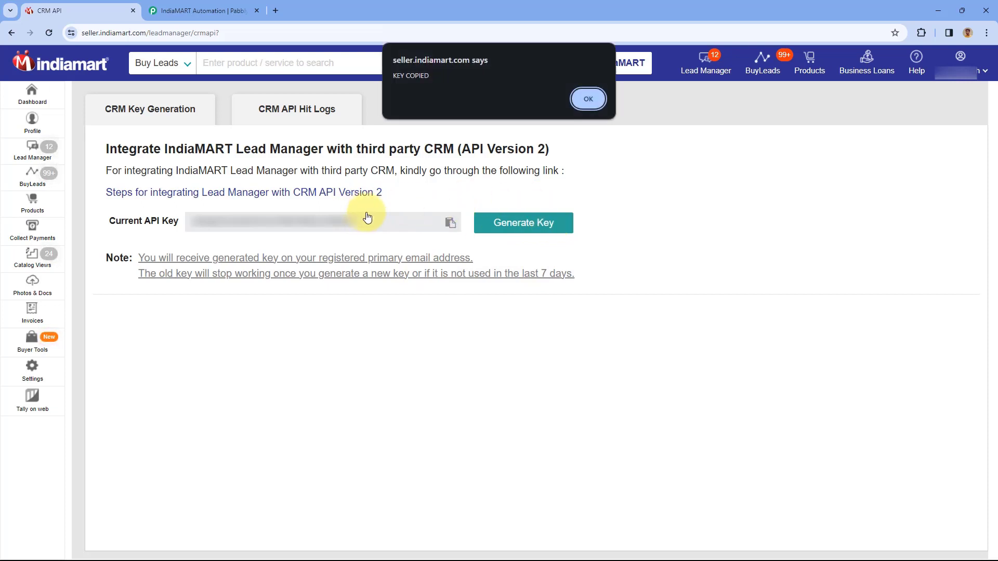
pyautogui.click(588, 99)
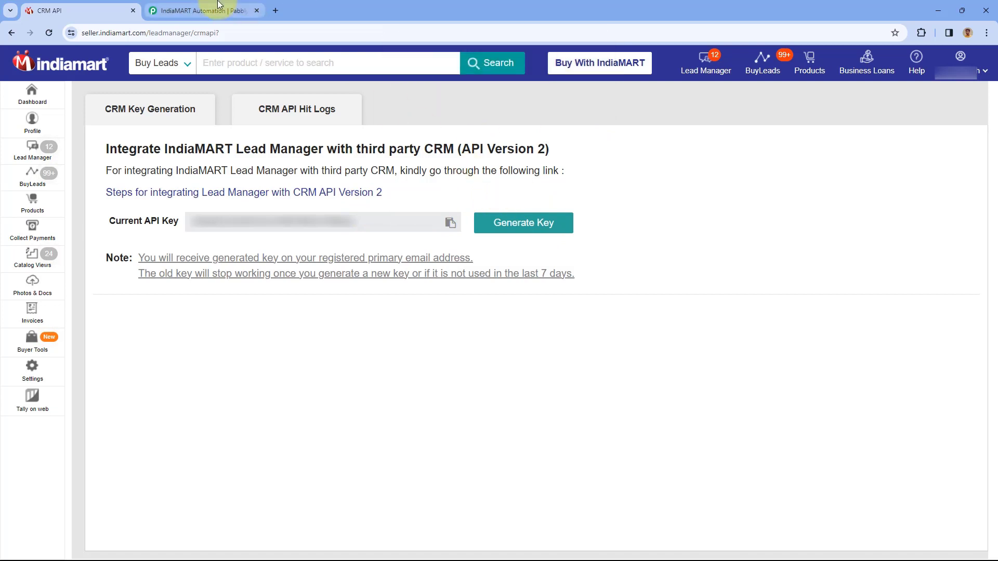
# Return to the Pabbly Connect workflow, paste the CRM key into the new IndiaMART connection and save it
pyautogui.click(203, 11)
pyautogui.rightClick(475, 342)
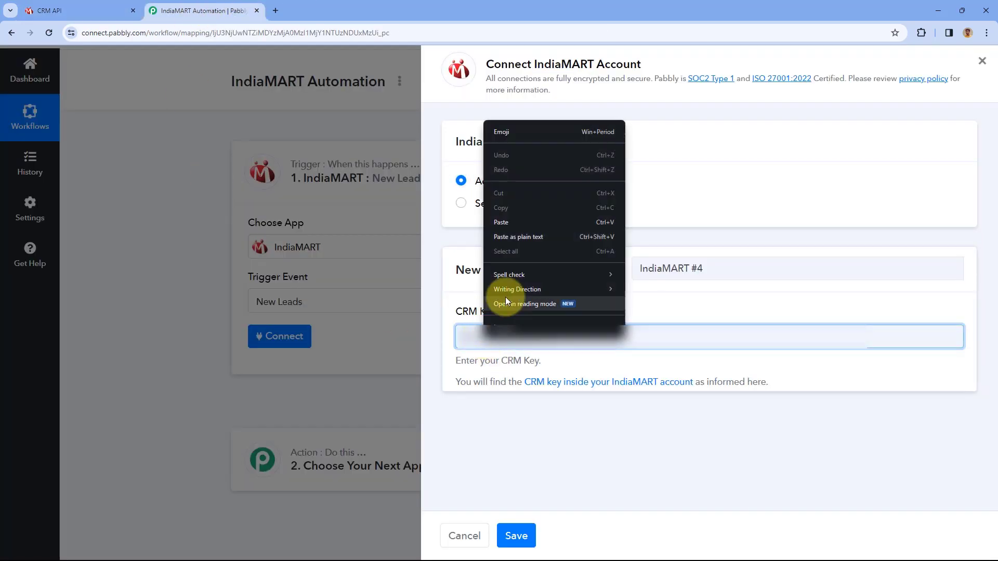
pyautogui.click(510, 218)
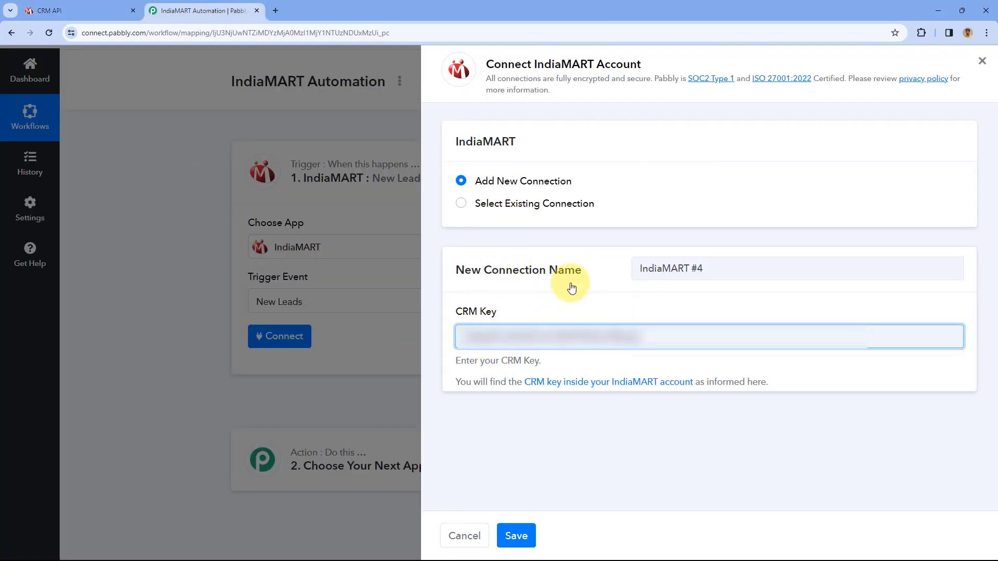
pyautogui.click(517, 536)
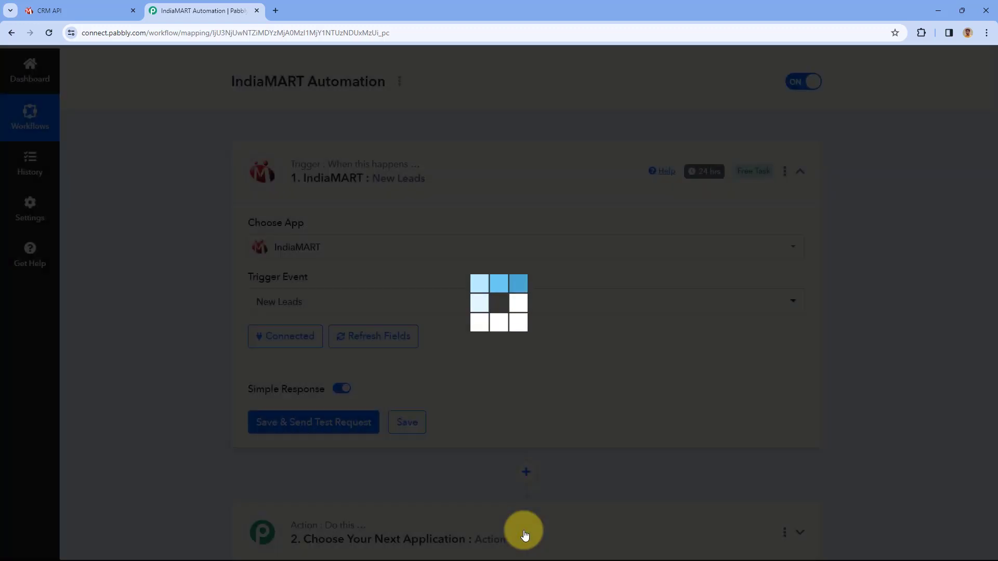
# Save the IndiaMART trigger and send a test request to capture a lead
pyautogui.scroll(-1, 199, 286)
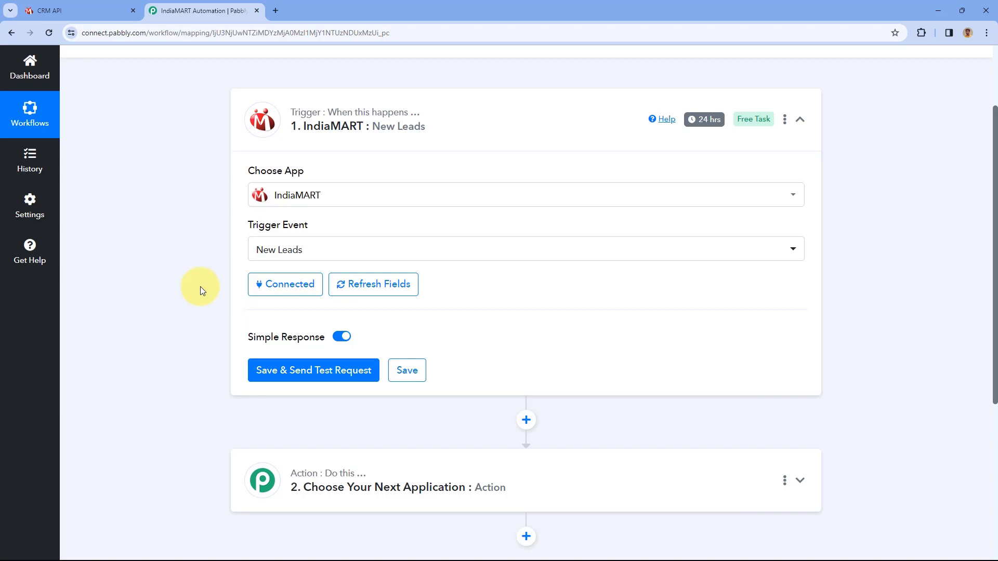
pyautogui.scroll(-2, 205, 275)
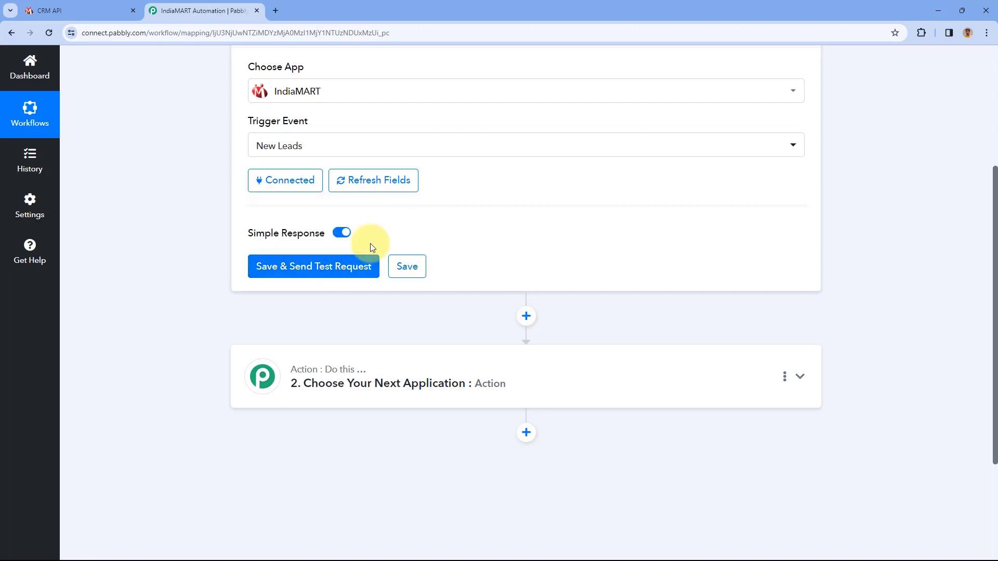
pyautogui.click(323, 264)
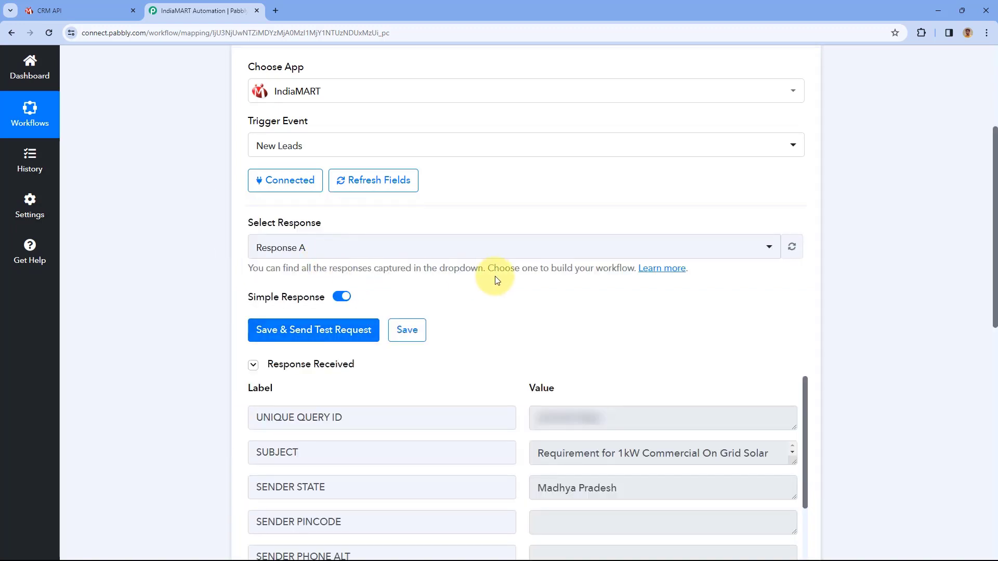
# Examine the captured lead's query ID, subject, state and sender name, mobile and email in the IndiaMART trigger response
pyautogui.scroll(-4, 504, 286)
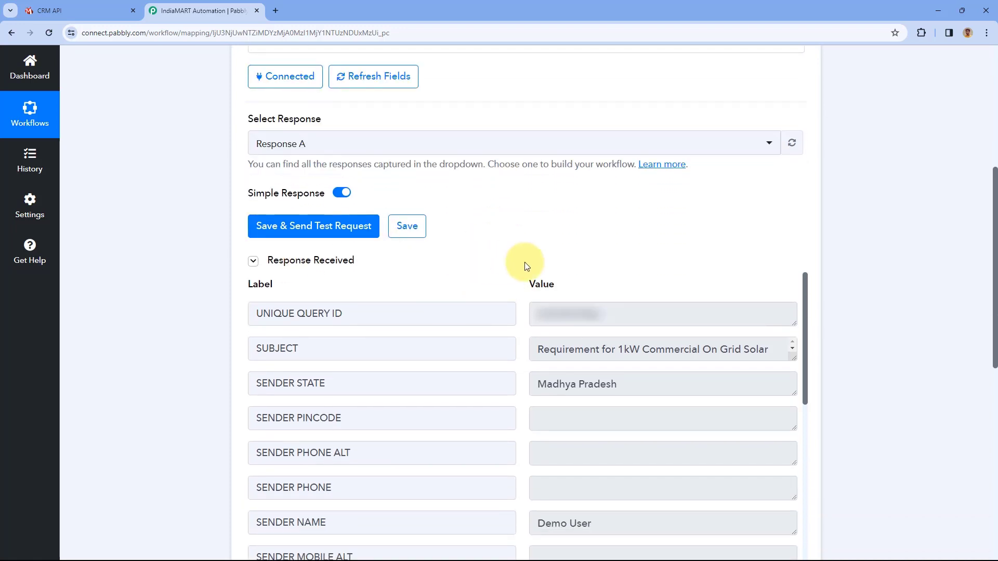
pyautogui.scroll(-1, 520, 229)
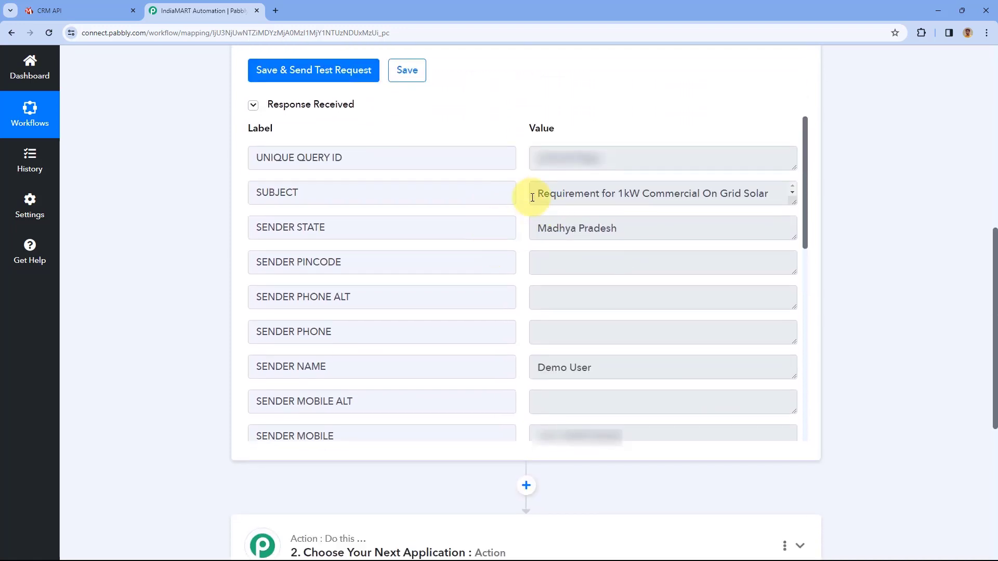
pyautogui.moveTo(794, 202); pyautogui.dragTo(794, 234)
pyautogui.moveTo(620, 161); pyautogui.dragTo(519, 165)
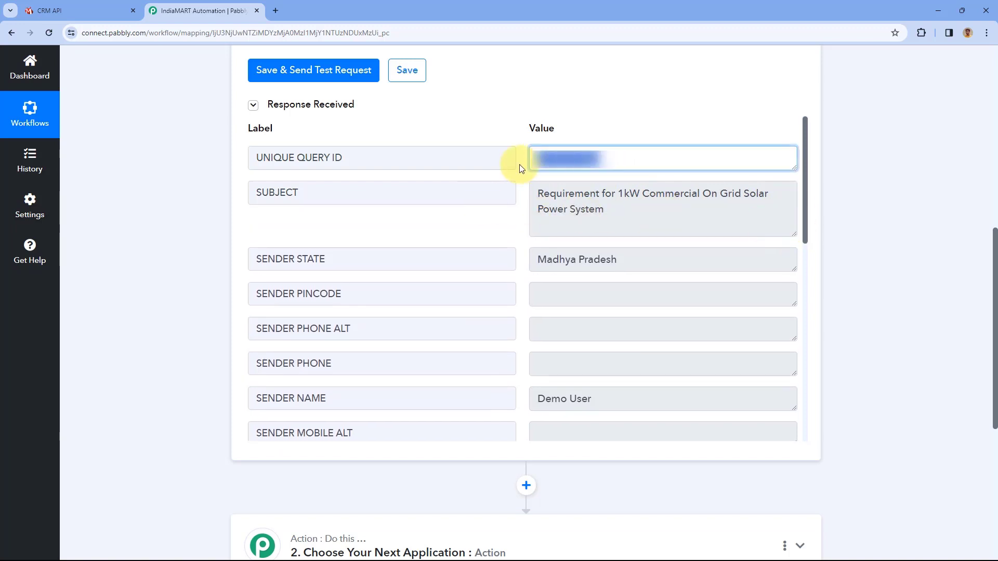
pyautogui.moveTo(541, 255); pyautogui.dragTo(630, 256)
pyautogui.click(529, 242)
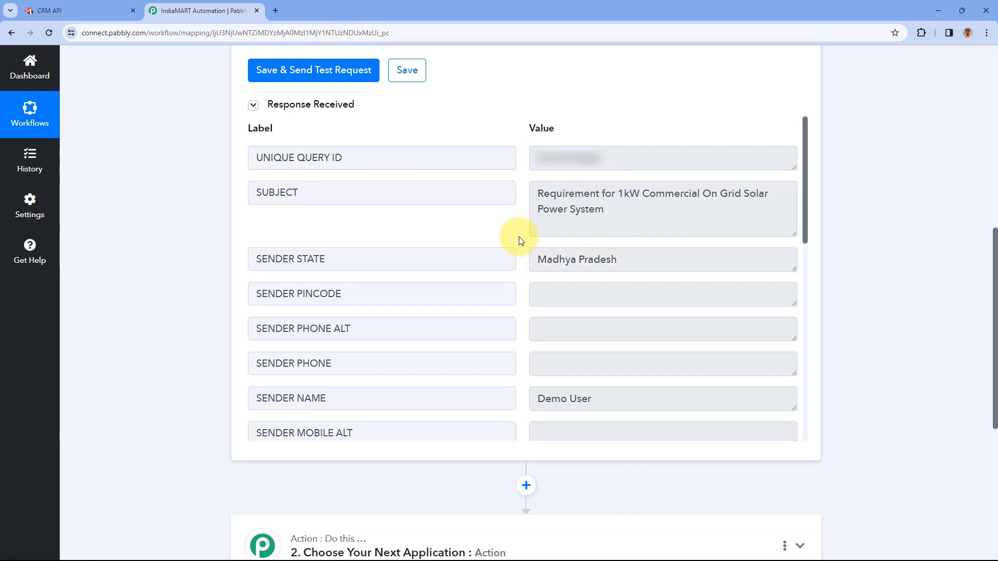
pyautogui.scroll(-2, 518, 236)
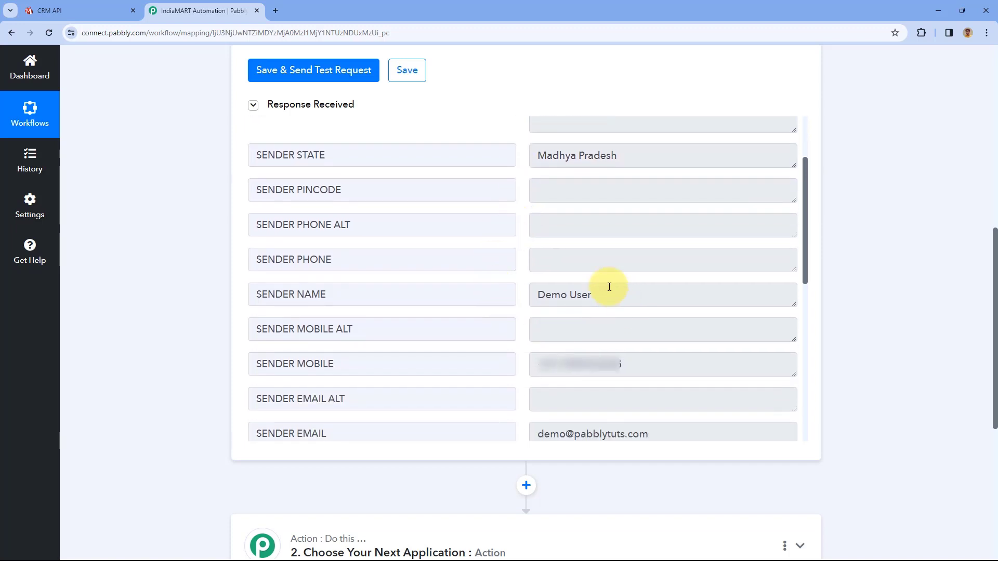
pyautogui.click(592, 294)
pyautogui.moveTo(592, 293); pyautogui.dragTo(538, 292)
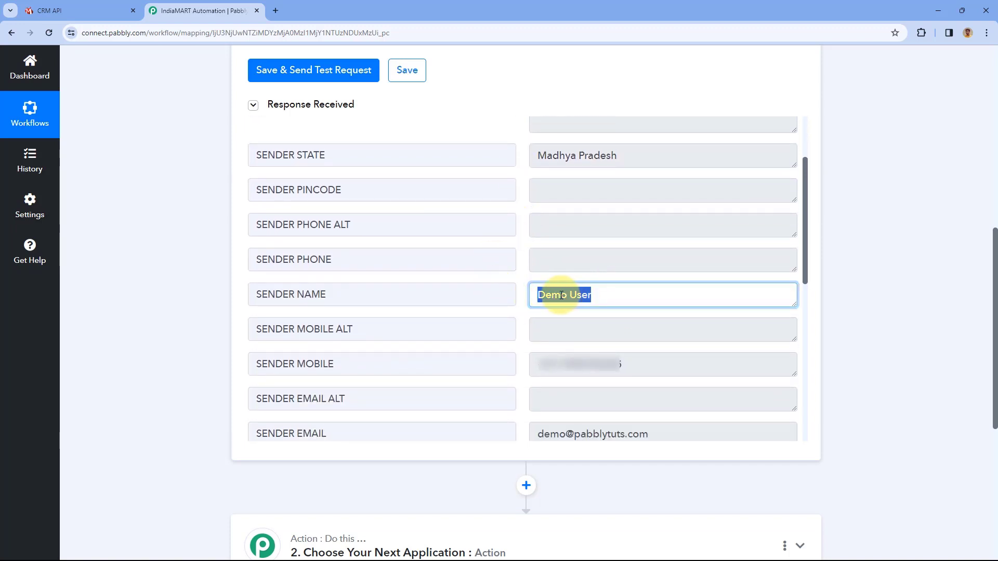
pyautogui.moveTo(644, 366); pyautogui.dragTo(522, 362)
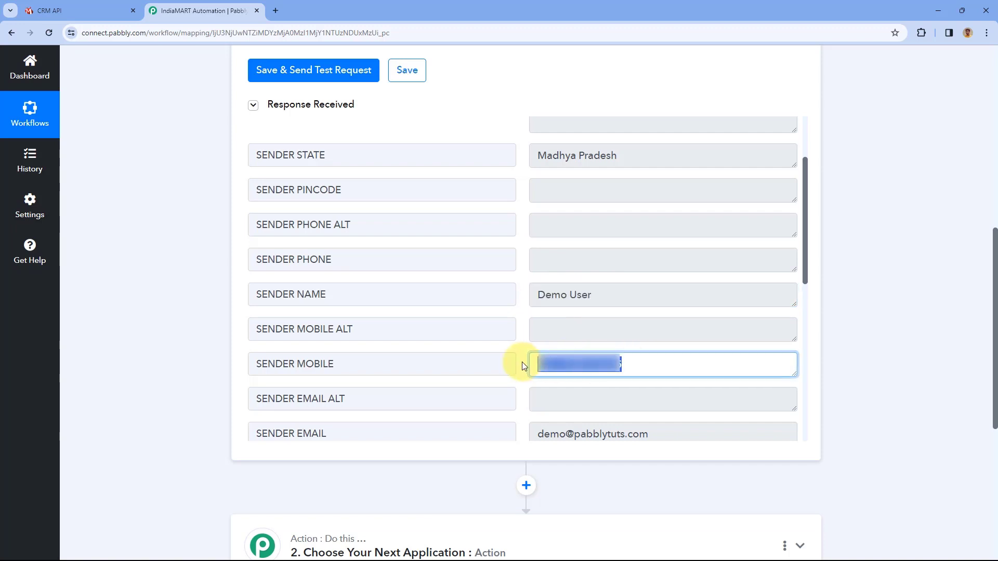
pyautogui.moveTo(649, 434); pyautogui.dragTo(551, 436)
pyautogui.click(521, 319)
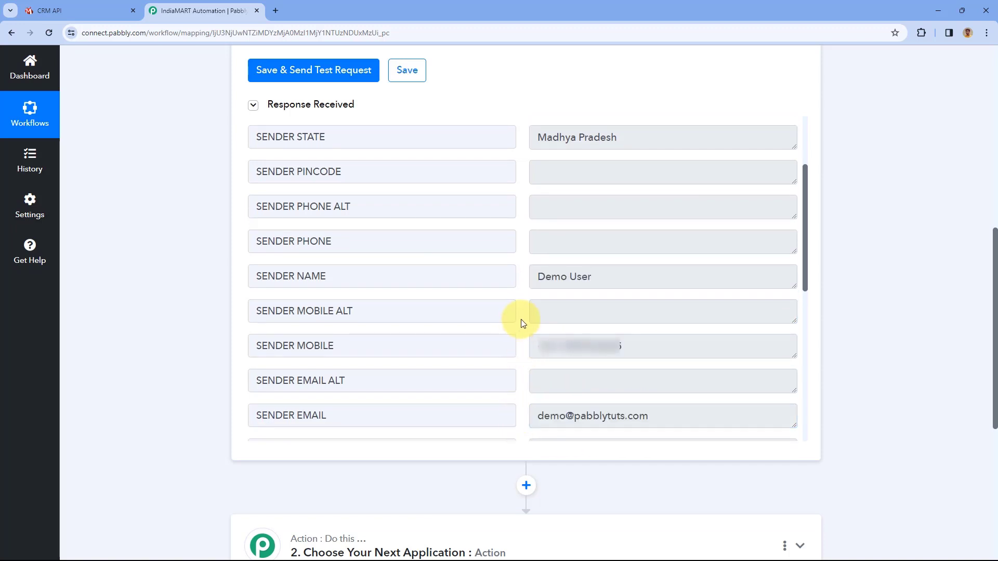
# Review the lead's city, address, product name and full query message in the rest of the trigger response
pyautogui.scroll(-6, 520, 319)
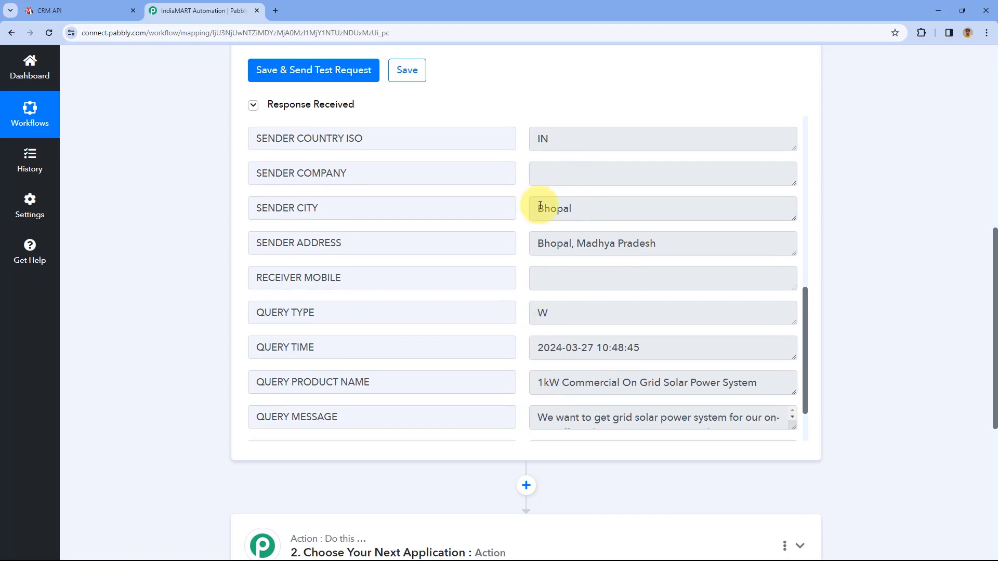
pyautogui.moveTo(593, 210); pyautogui.dragTo(517, 218)
pyautogui.moveTo(663, 243); pyautogui.dragTo(539, 248)
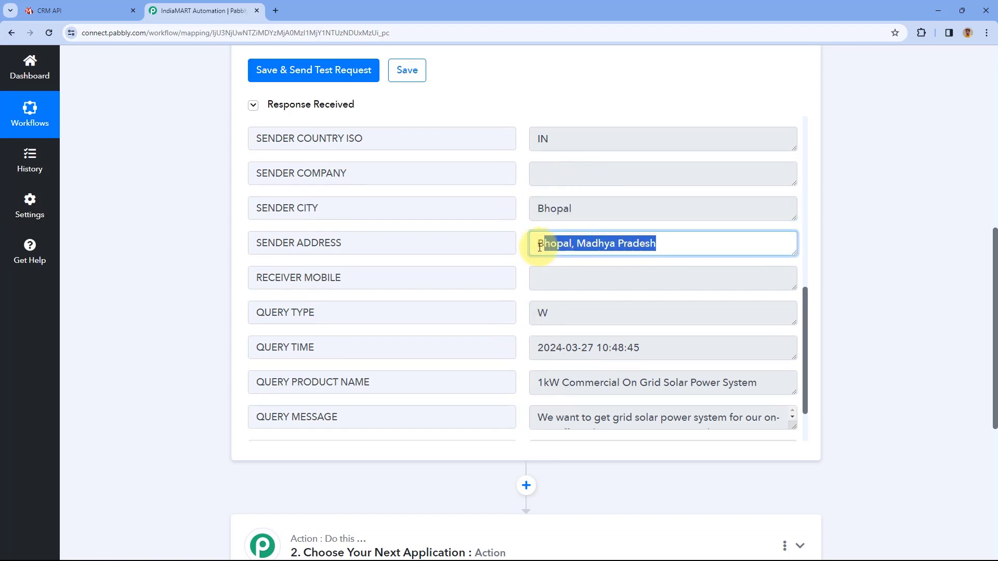
pyautogui.click(523, 239)
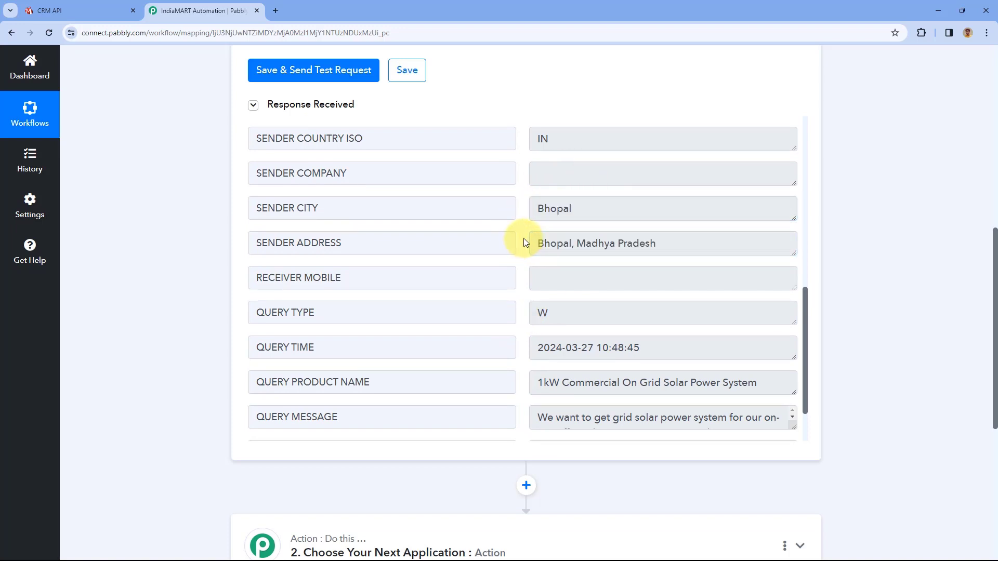
pyautogui.scroll(-1, 523, 243)
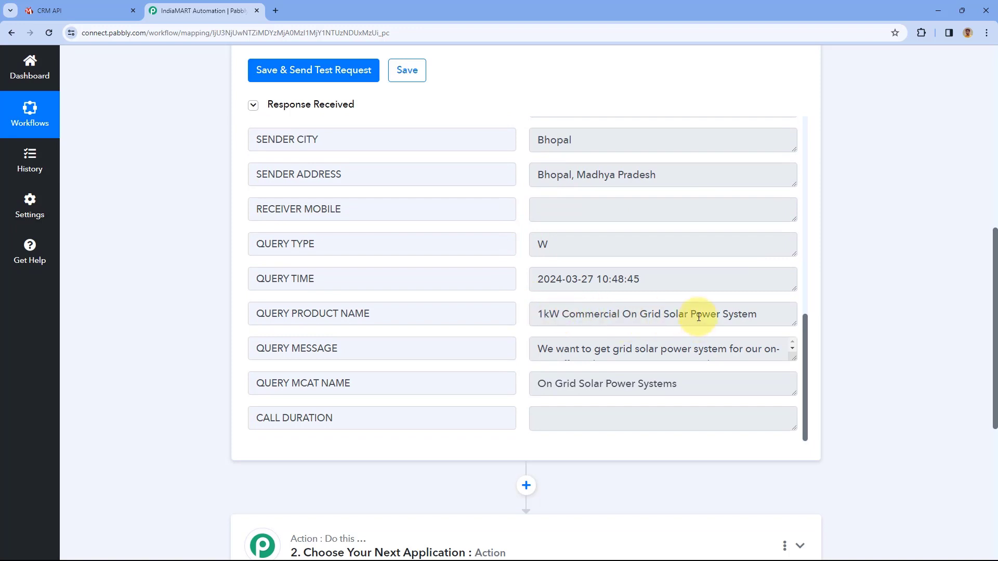
pyautogui.scroll(-2, 675, 301)
pyautogui.moveTo(792, 253); pyautogui.dragTo(792, 307)
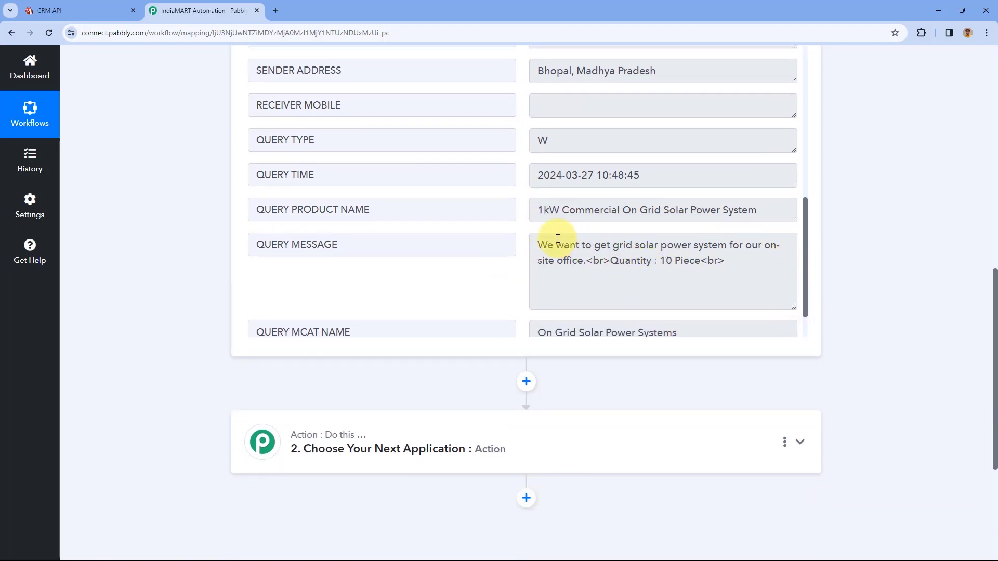
pyautogui.scroll(10, 519, 381)
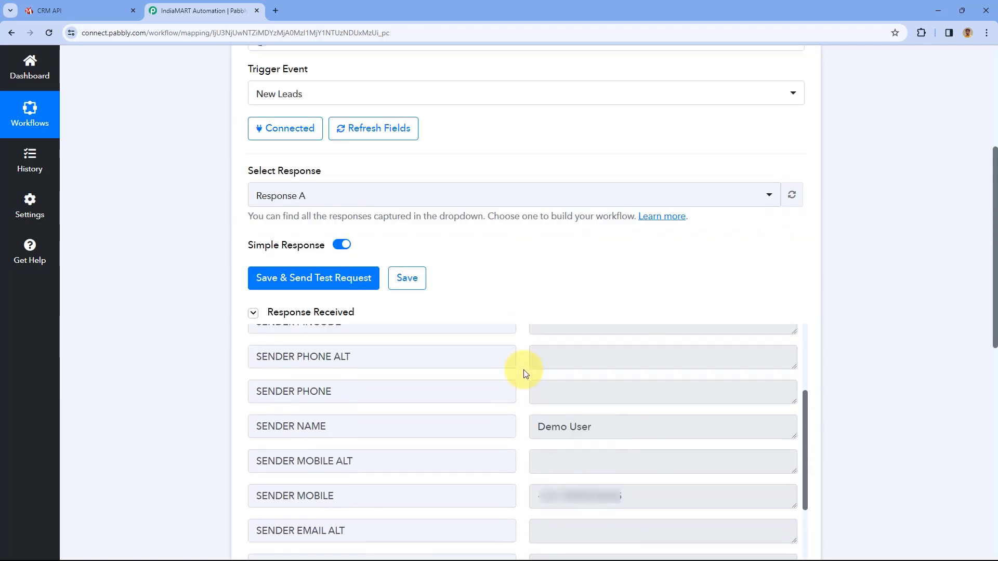
pyautogui.scroll(5, 485, 285)
pyautogui.click(503, 216)
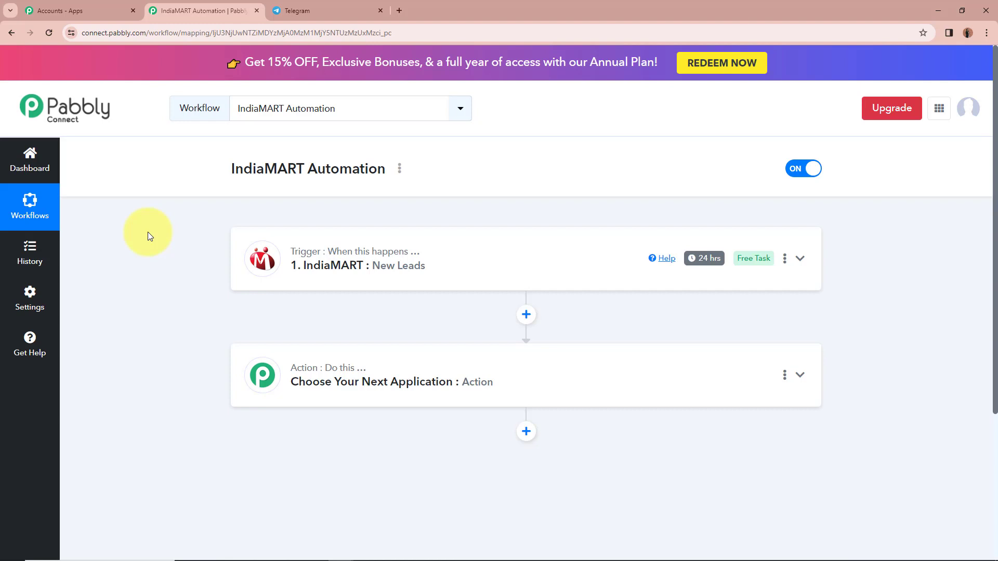
# Set the workflow's action application to Telegram Bot with Send a Text Message or Reply as the action event
pyautogui.click(799, 375)
pyautogui.scroll(-3, 624, 374)
pyautogui.click(558, 267)
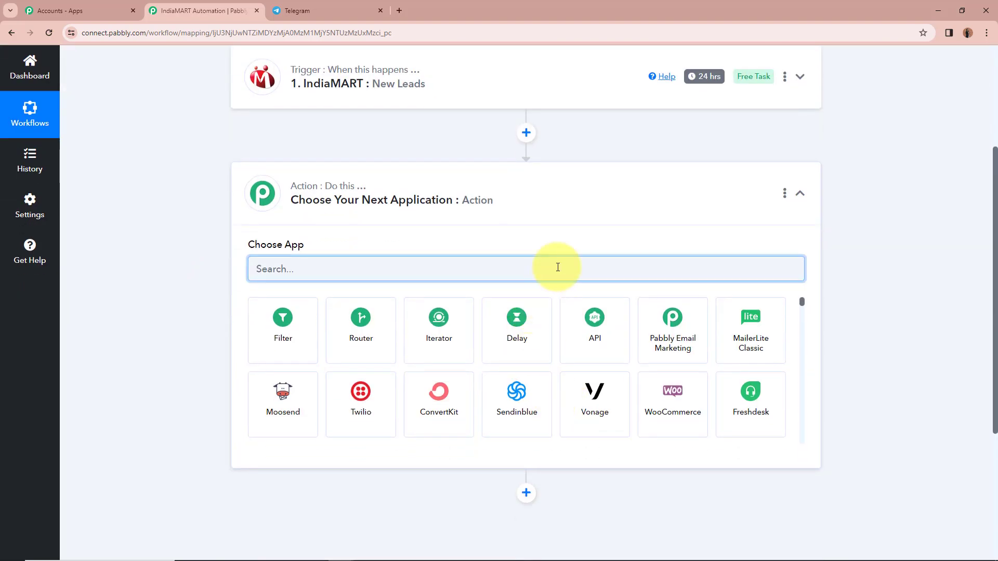
pyautogui.write('Tele')
pyautogui.click(283, 324)
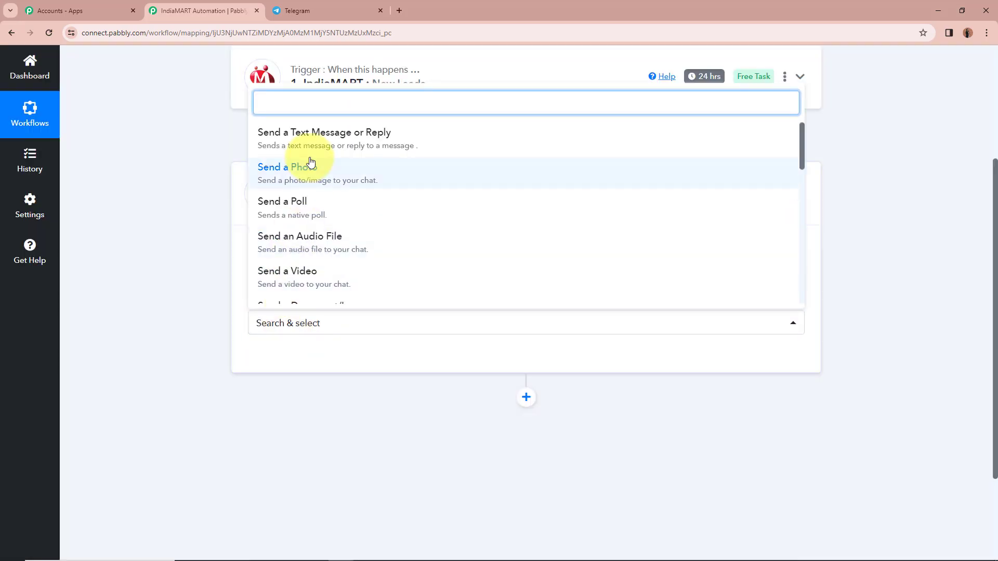
pyautogui.click(410, 136)
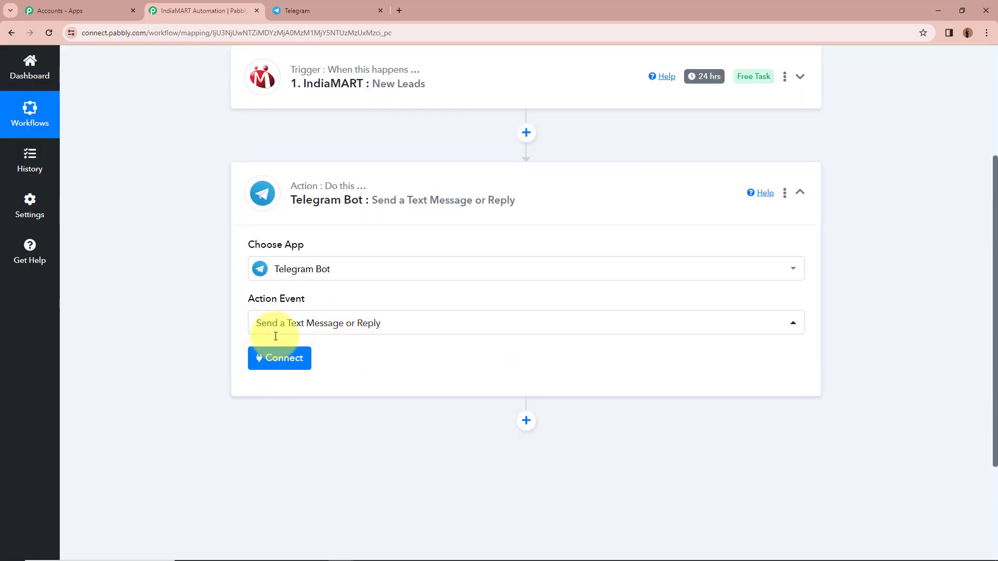
# Start adding a new Telegram Bot connection and read the instructions for obtaining its token
pyautogui.click(283, 361)
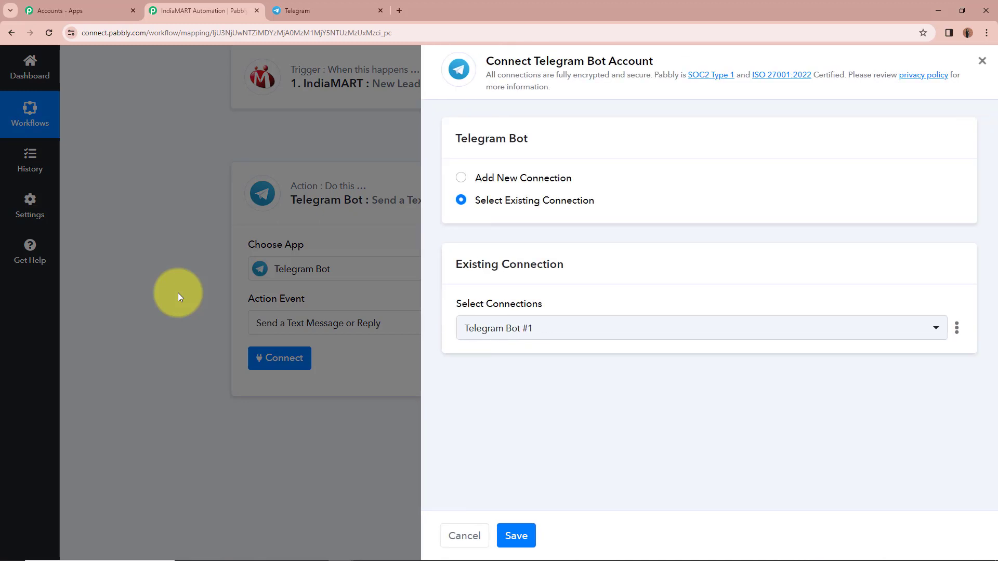
pyautogui.click(484, 179)
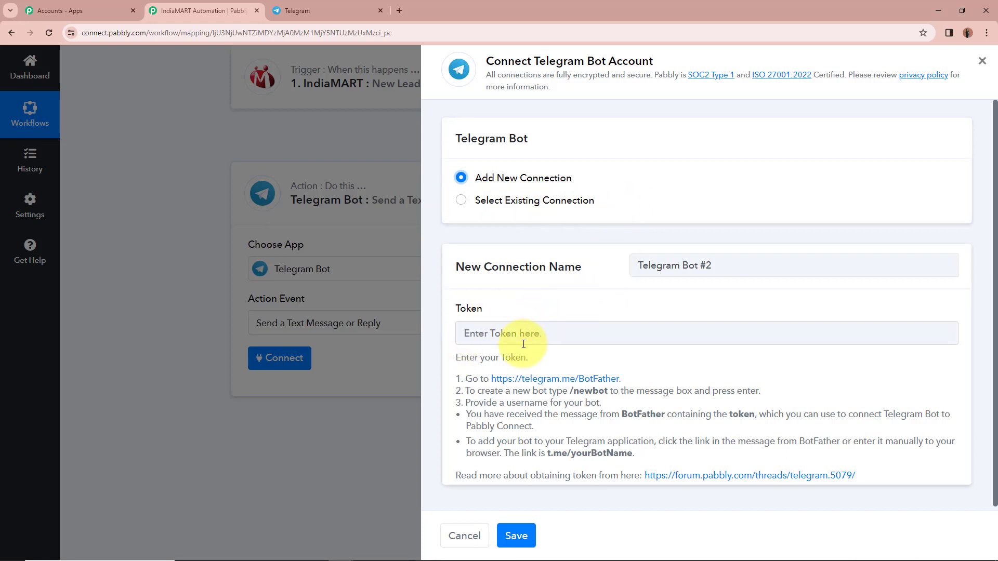
pyautogui.moveTo(457, 356); pyautogui.dragTo(733, 457)
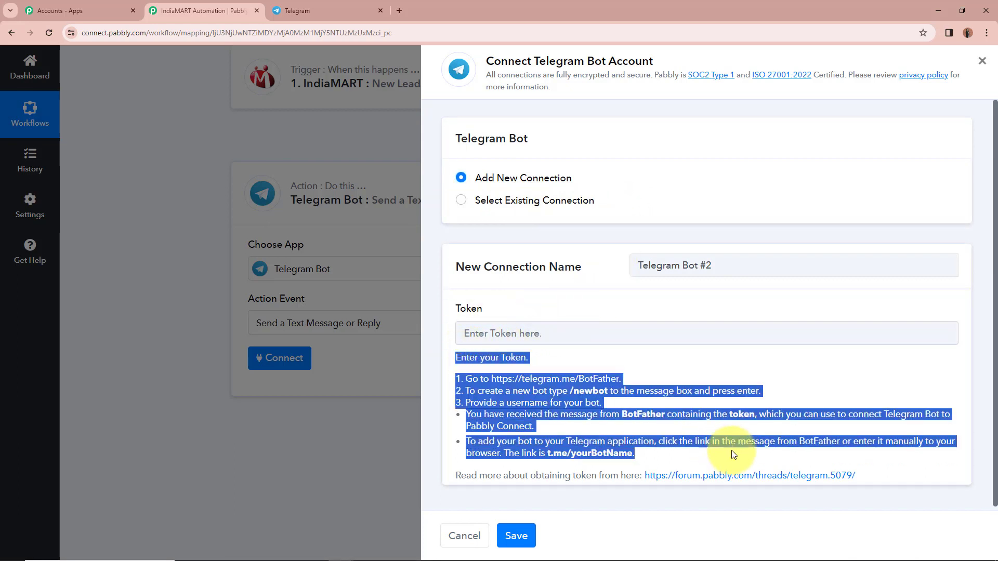
pyautogui.click(734, 439)
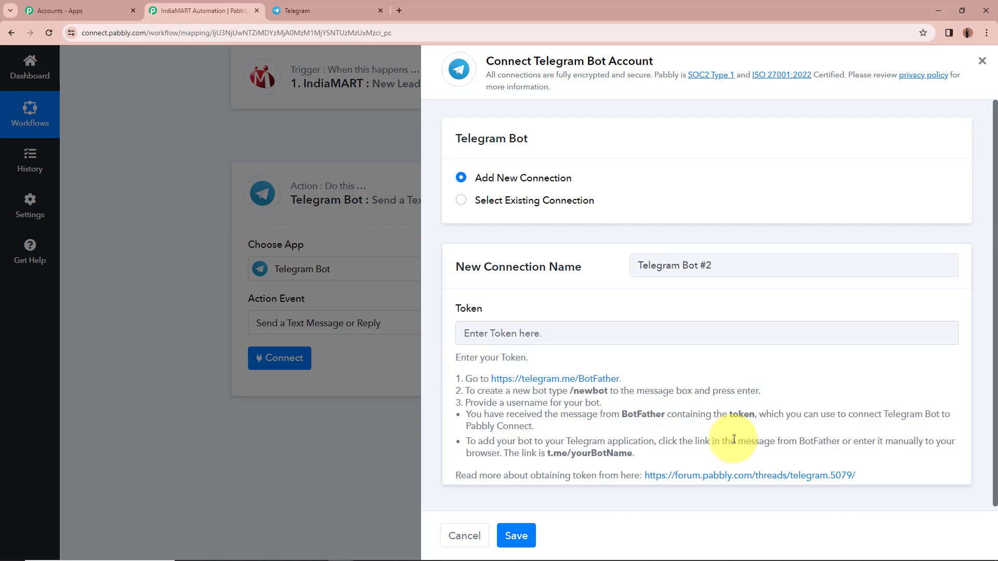
# Open the linked BotFather page, continue to its chat in Telegram Web and start the bot
pyautogui.click(567, 380)
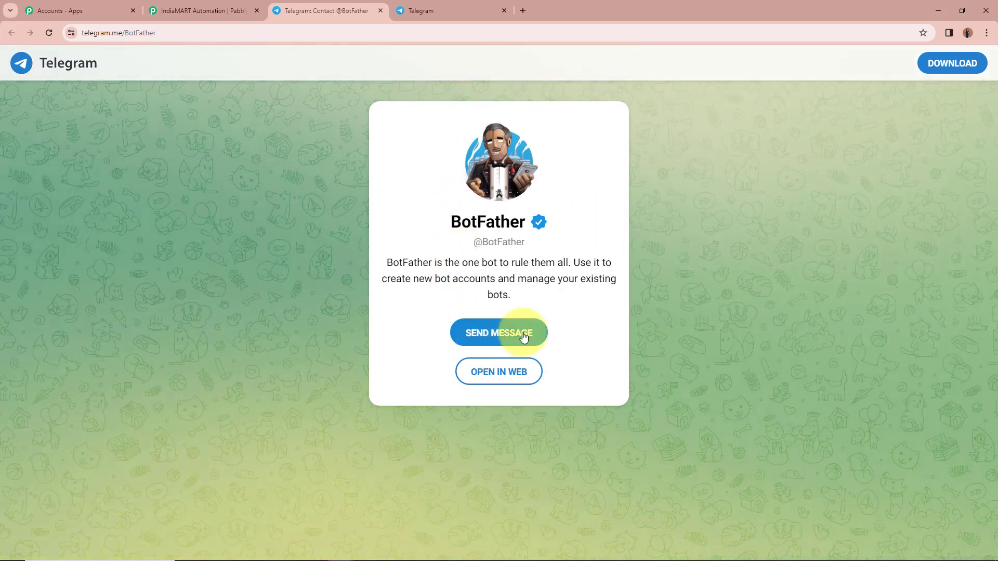
pyautogui.click(516, 377)
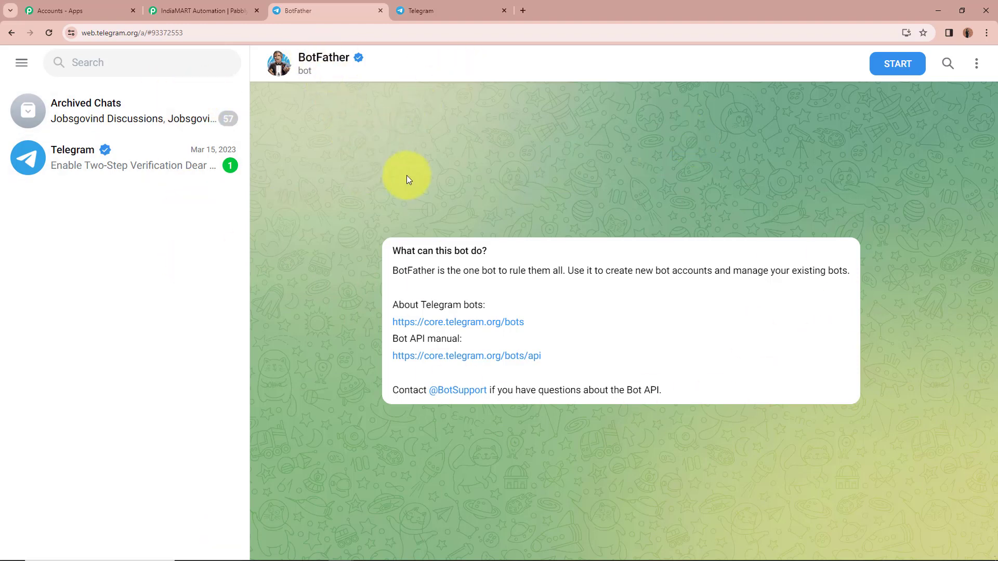
pyautogui.click(897, 65)
# Copy the /newbot command from the Pabbly Connect connection instructions and send it to BotFather in Telegram Web
pyautogui.click(208, 10)
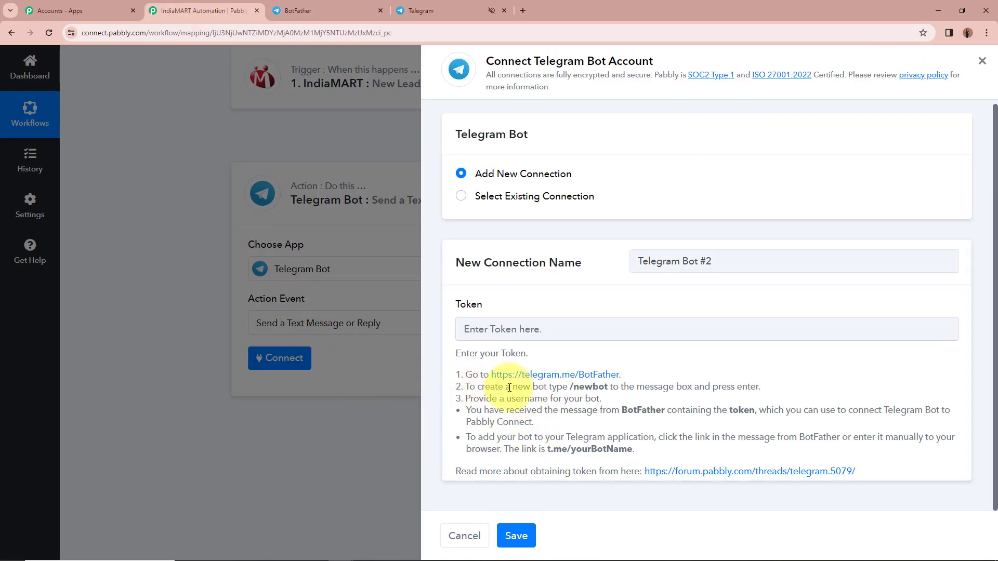
pyautogui.moveTo(570, 388); pyautogui.dragTo(612, 387)
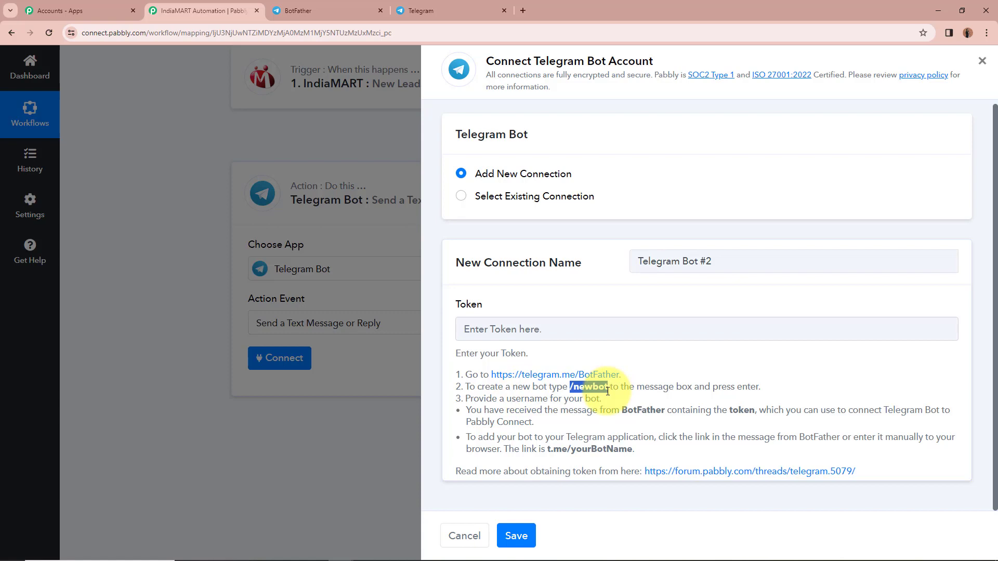
pyautogui.hotkey('ctrl', 'Tab')
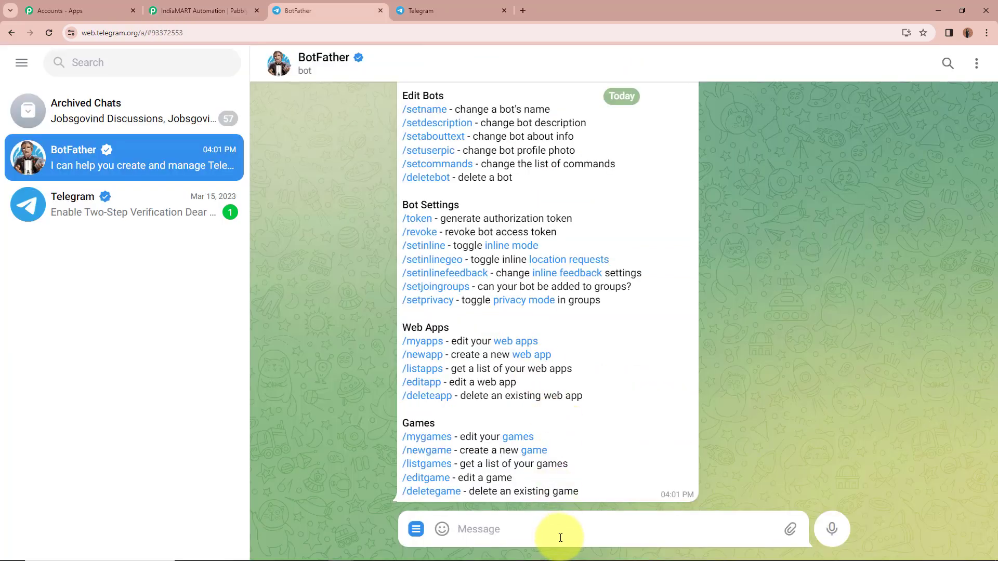
pyautogui.click(831, 529)
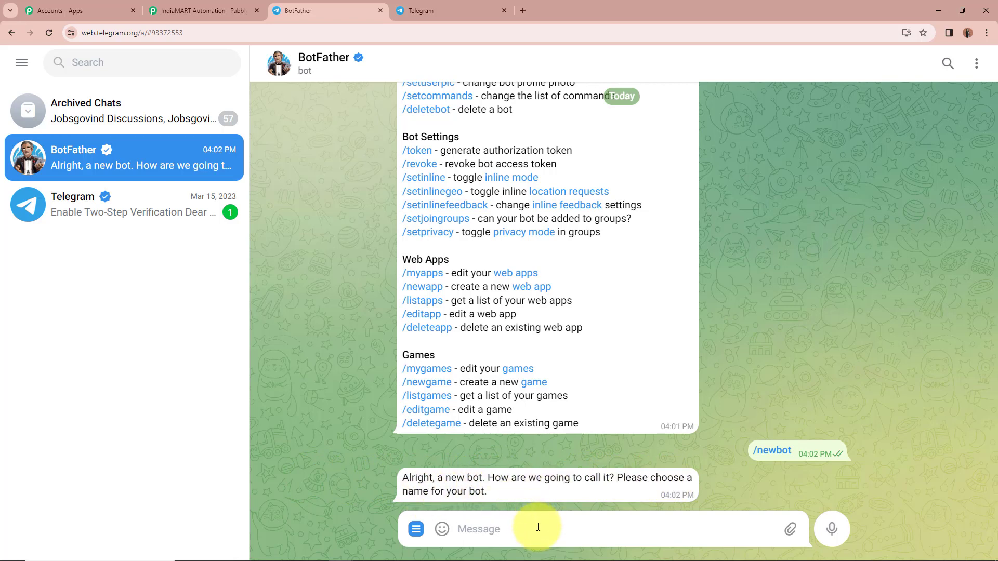
# Name the new bot IndiaMARTLeads and give it the username IndiaMARTLead_bot in the BotFather chat
pyautogui.write('IndiaMARTLeads')
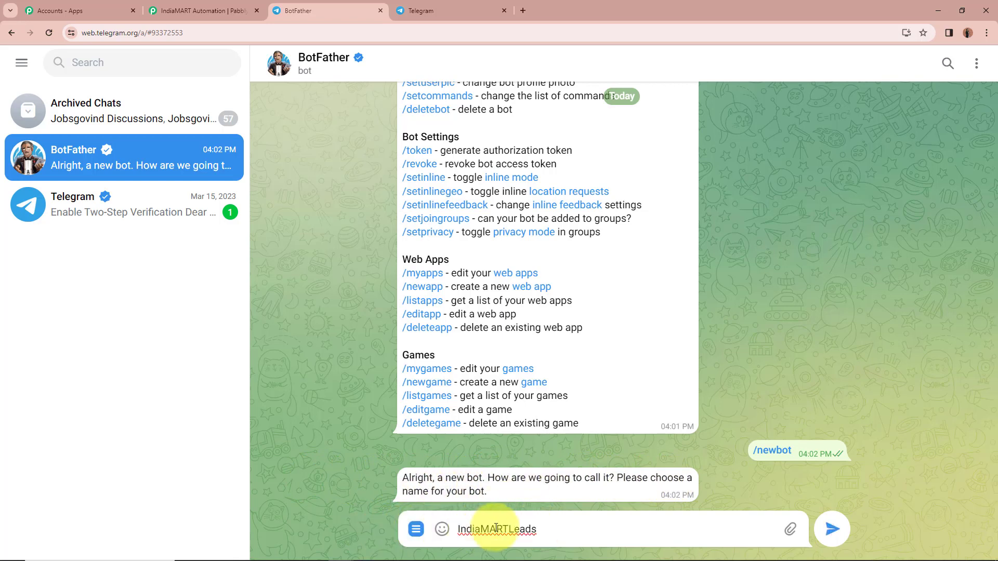
pyautogui.click(832, 530)
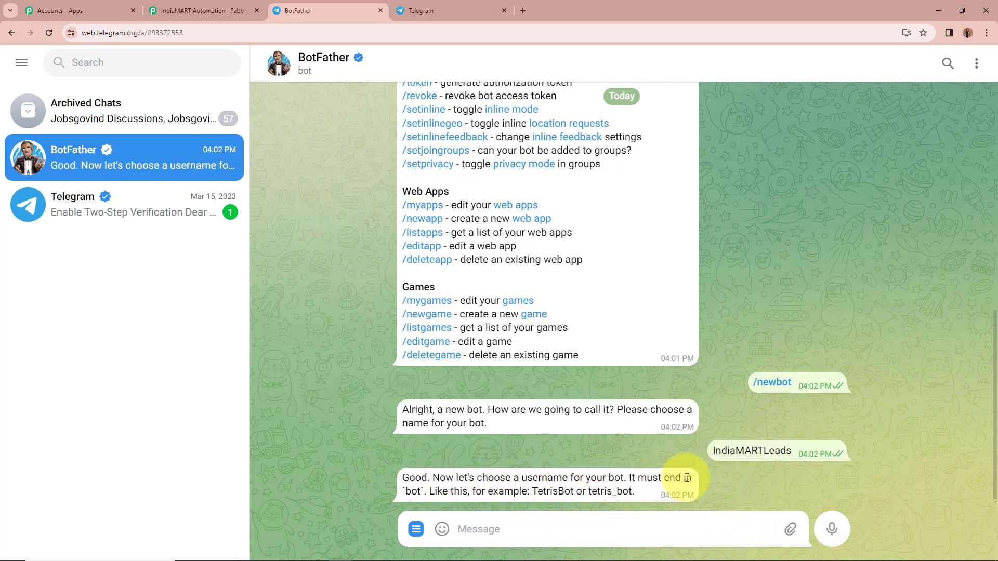
pyautogui.moveTo(531, 491); pyautogui.dragTo(710, 497)
pyautogui.click(504, 448)
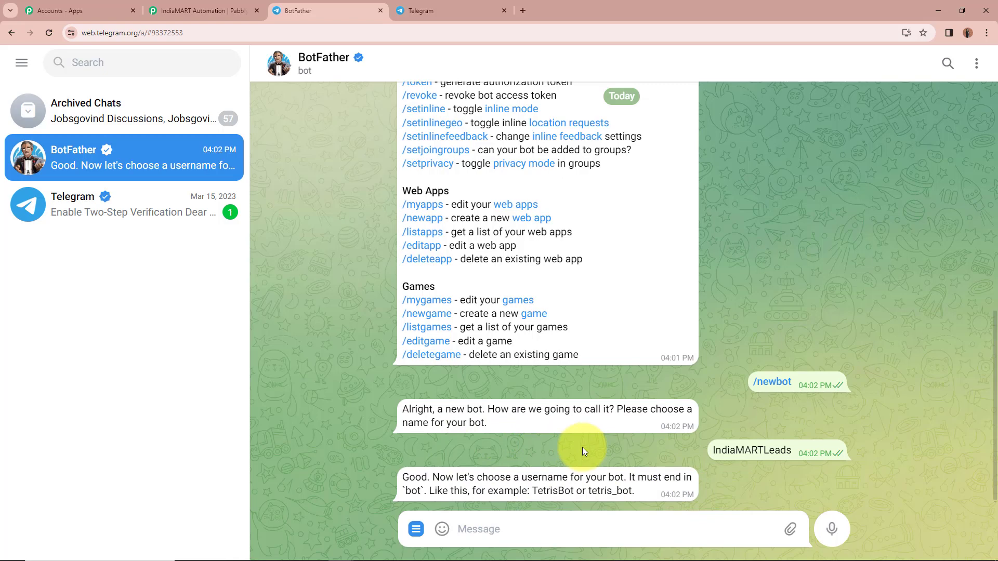
pyautogui.write('IndiaMARTLead_bot')
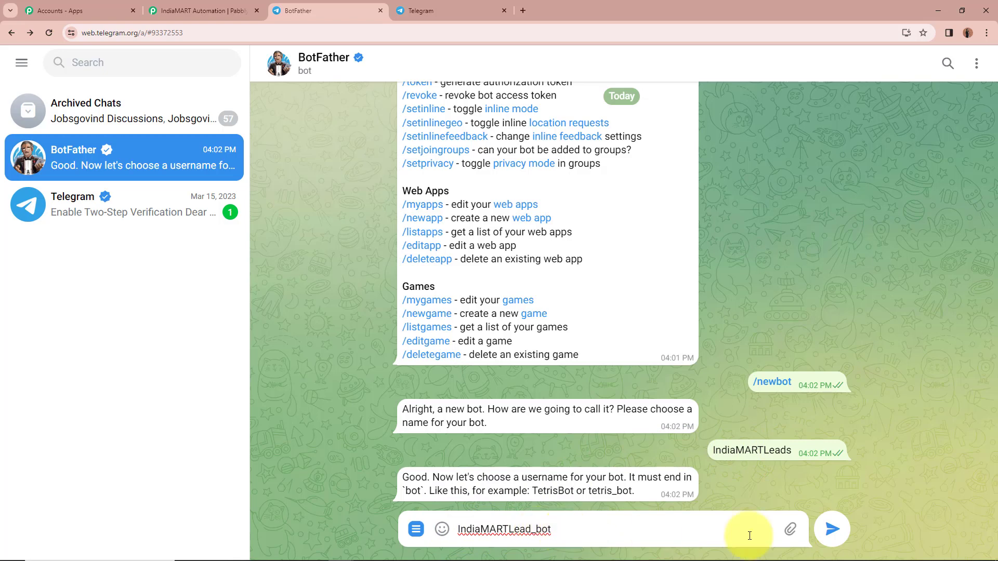
pyautogui.click(832, 529)
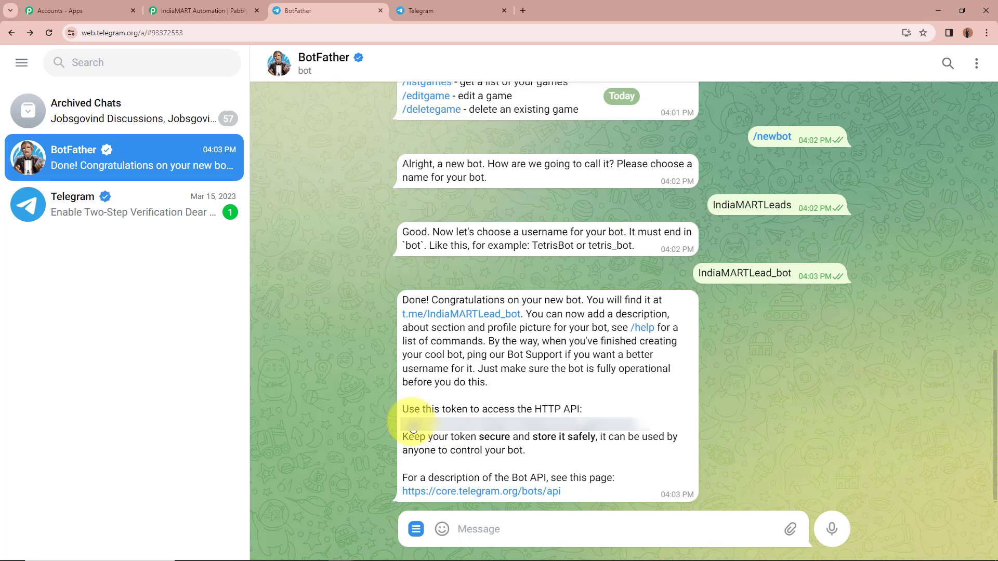
# Copy the bot's API token from BotFather's reply and paste it as the Token of the new Pabbly Connect connection
pyautogui.click(413, 425)
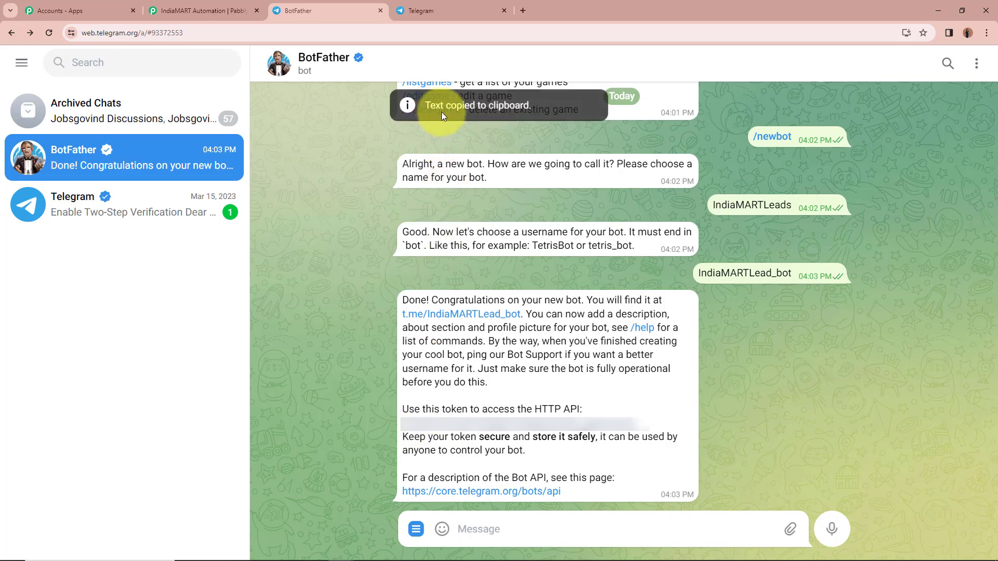
pyautogui.click(242, 10)
pyautogui.click(605, 329)
pyautogui.hotkey('ctrl', 'v')
pyautogui.hotkey('ctrl', 'v')
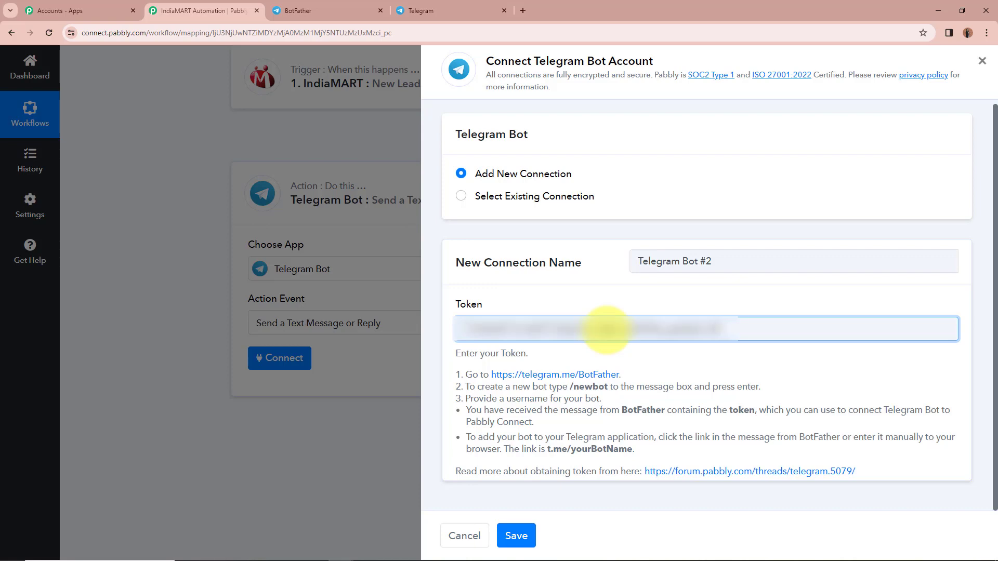
# Save the new Telegram Bot connection in Pabbly Connect
pyautogui.click(516, 535)
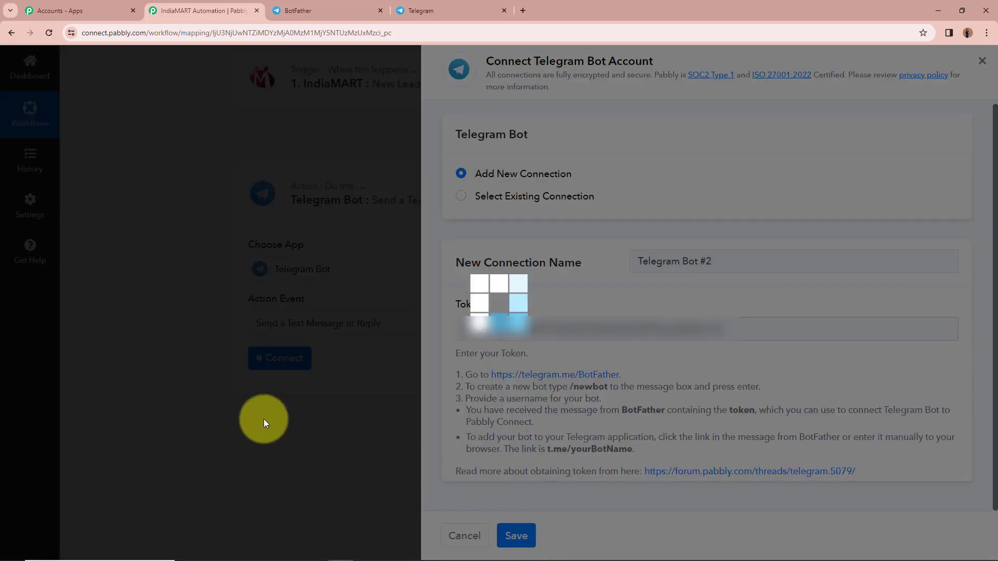
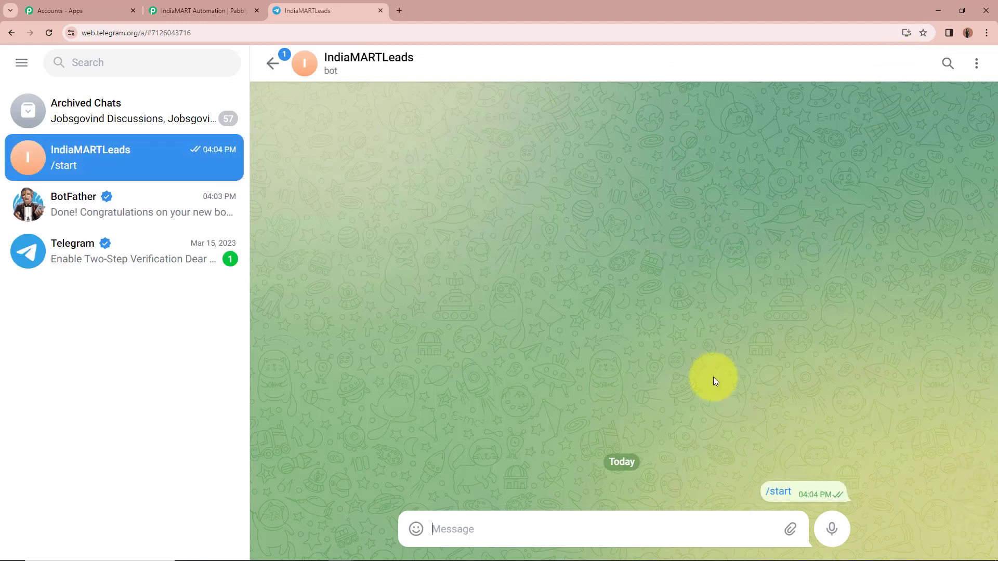
# Start a new group in Telegram Web and add the IndiaMARTLeads bot as its member
pyautogui.click(224, 524)
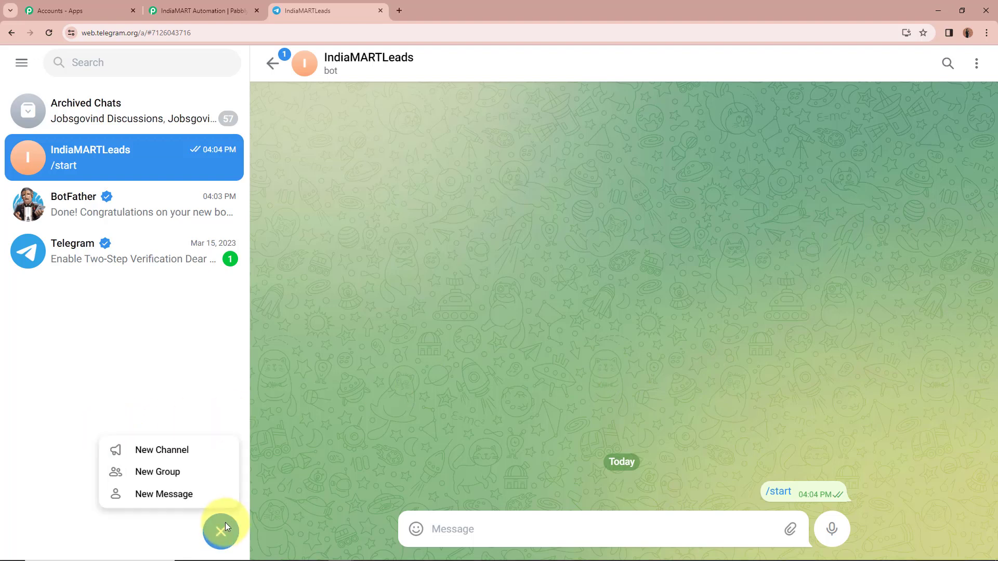
pyautogui.click(187, 477)
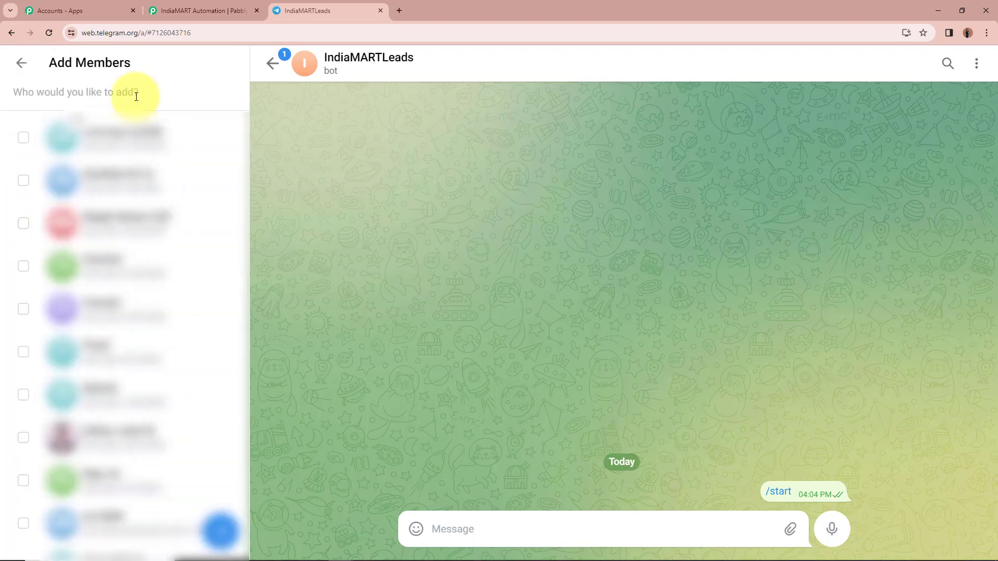
pyautogui.write('In')
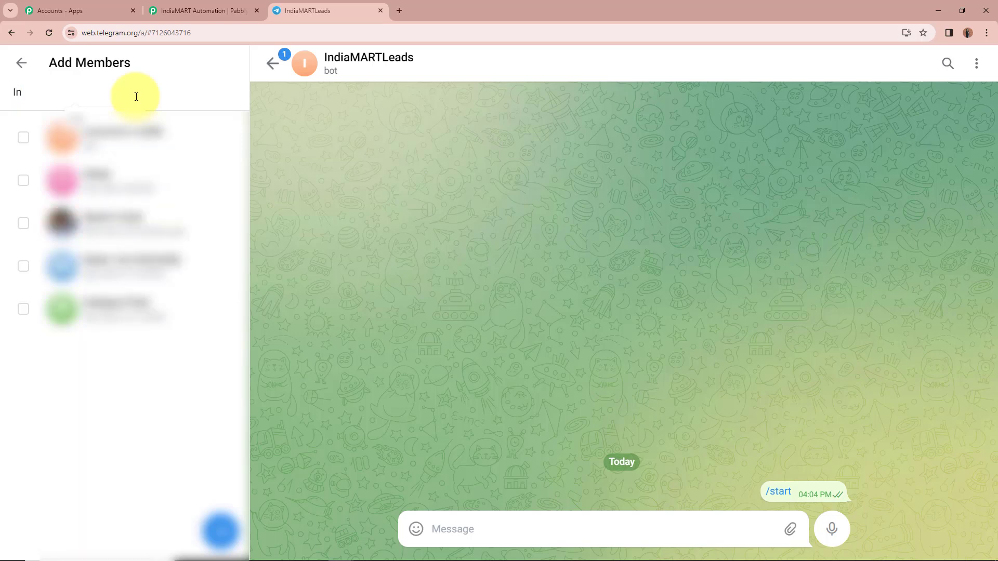
pyautogui.click(11, 143)
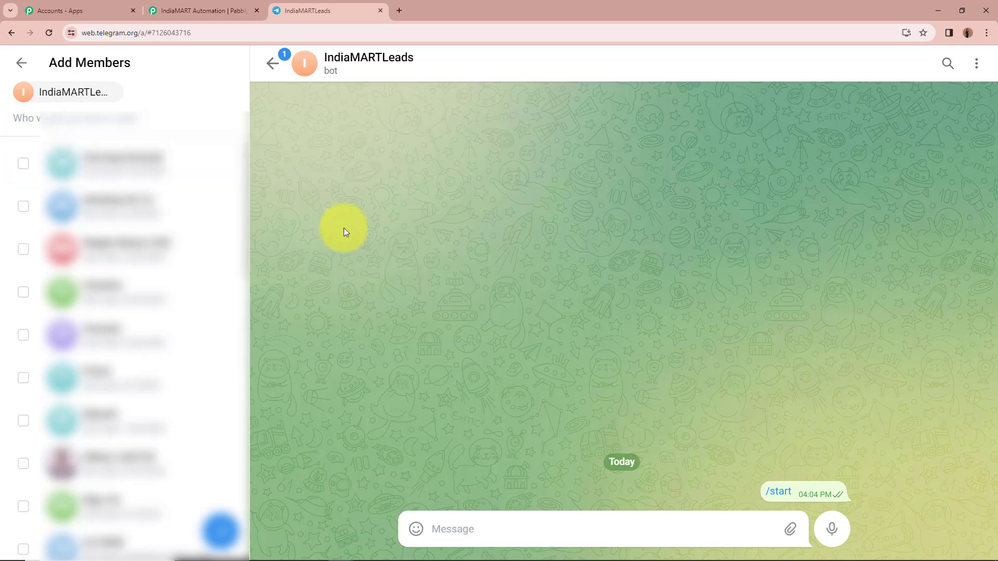
pyautogui.click(218, 531)
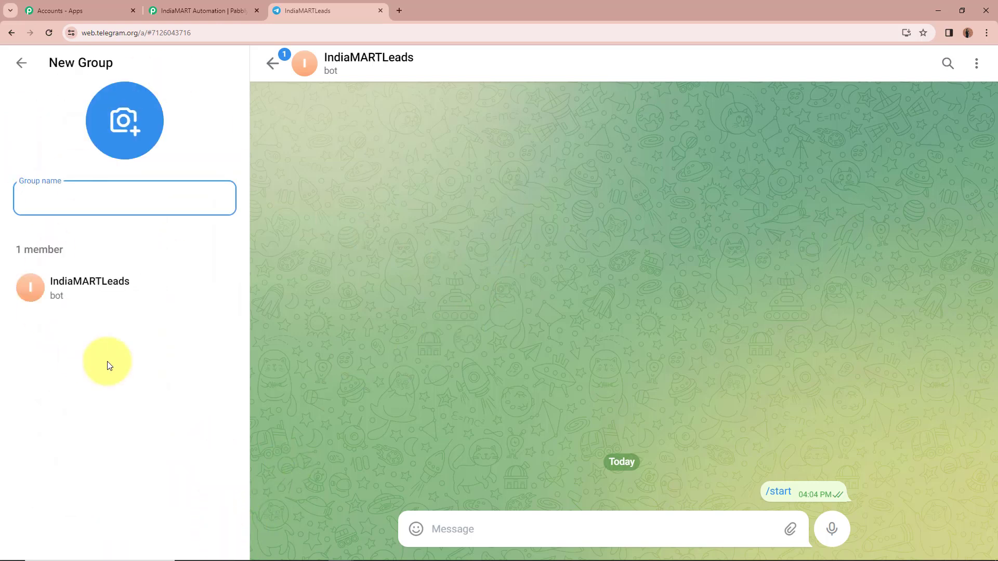
# Name the new Telegram group IndiaMART Leads and create it
pyautogui.click(85, 359)
pyautogui.click(115, 197)
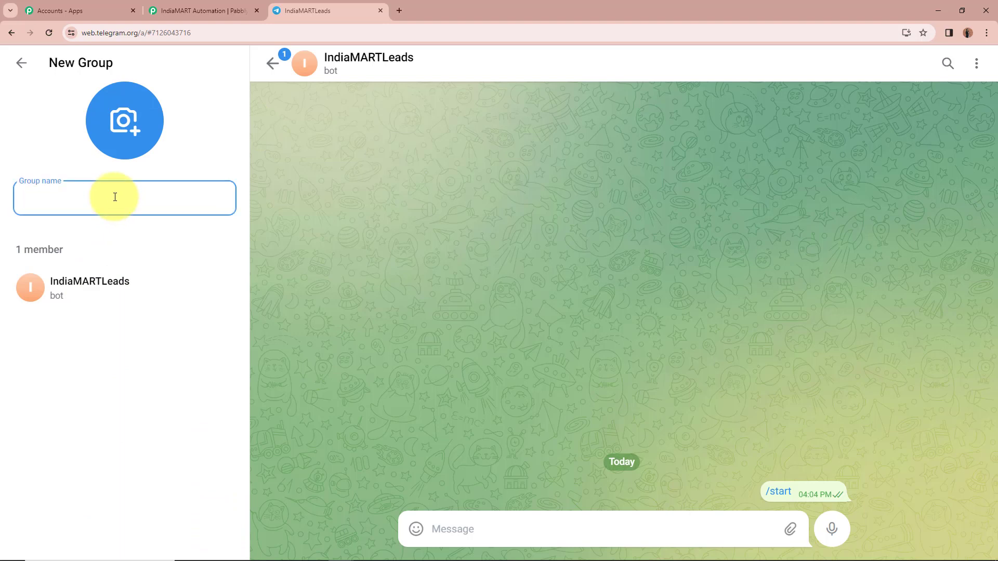
pyautogui.hotkey('ctrl', 'v')
pyautogui.hotkey('ctrl', 'z')
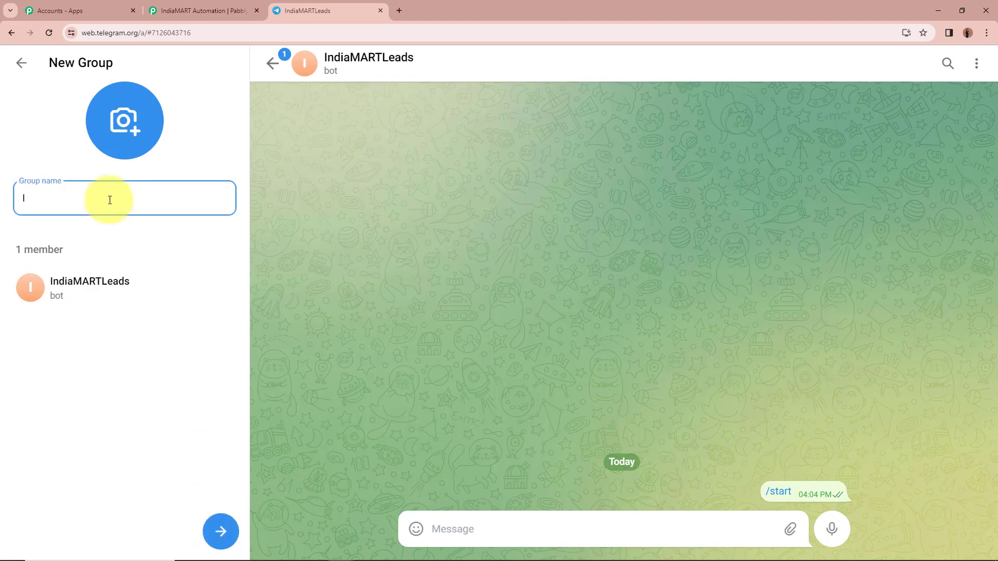
pyautogui.write('IndiaMART Leads')
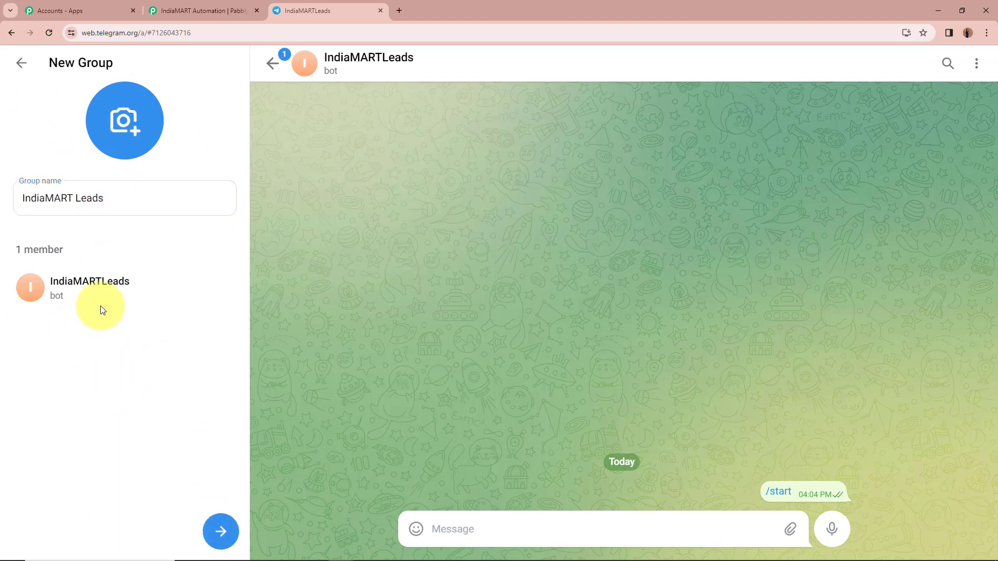
pyautogui.click(101, 306)
pyautogui.click(214, 446)
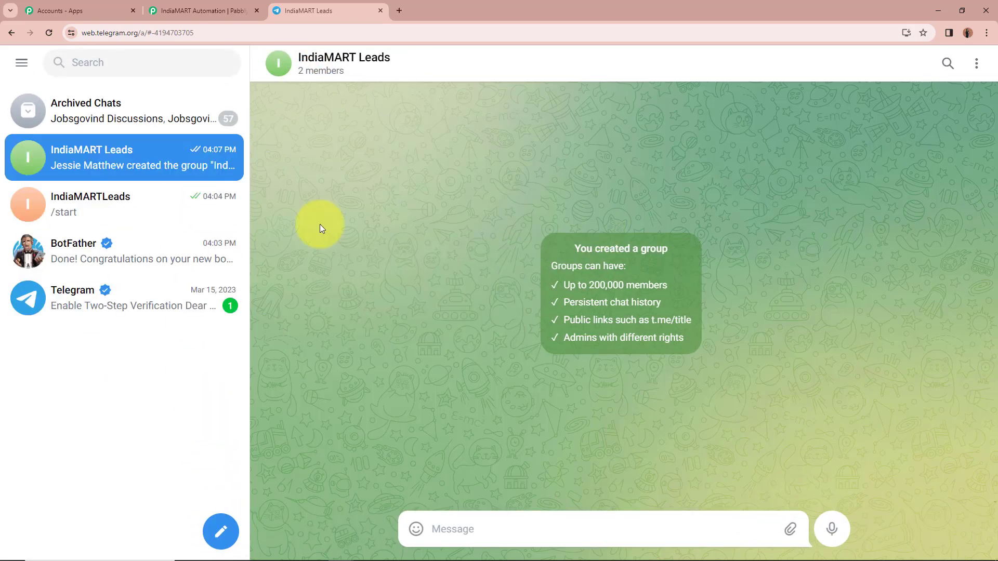
# Check the members and their roles in the IndiaMART Leads group info, and close it
pyautogui.click(340, 68)
pyautogui.scroll(-1, 818, 479)
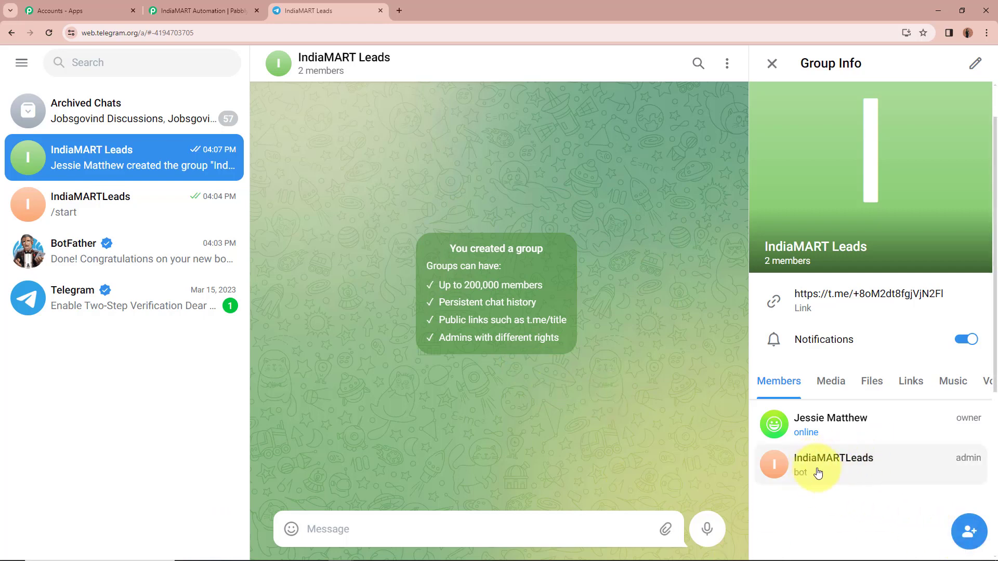
pyautogui.click(772, 63)
# Copy the group's chat ID, including its minus sign, from the Telegram Web address and paste it as the Chat ID in the Pabbly Connect action
pyautogui.click(233, 10)
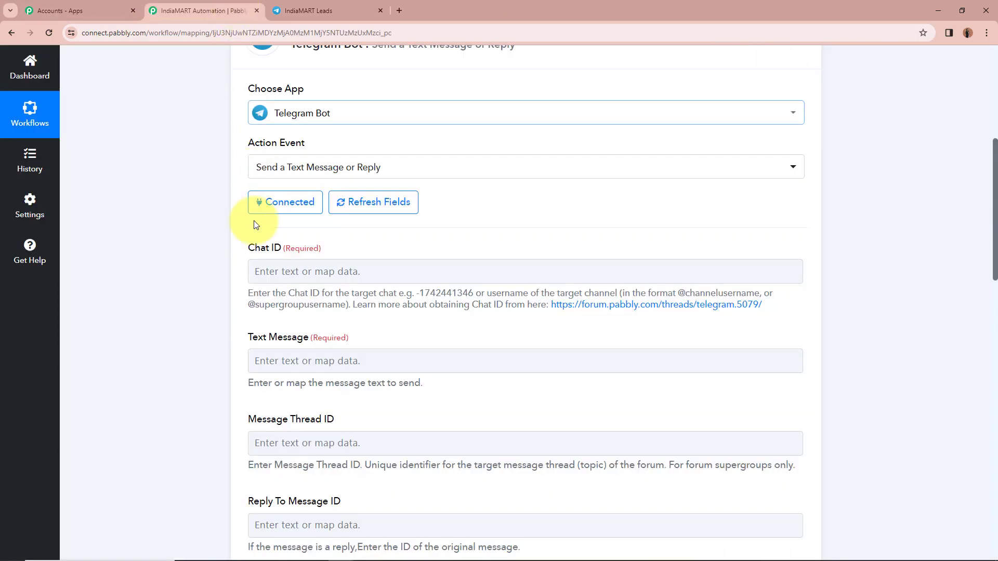
pyautogui.click(303, 11)
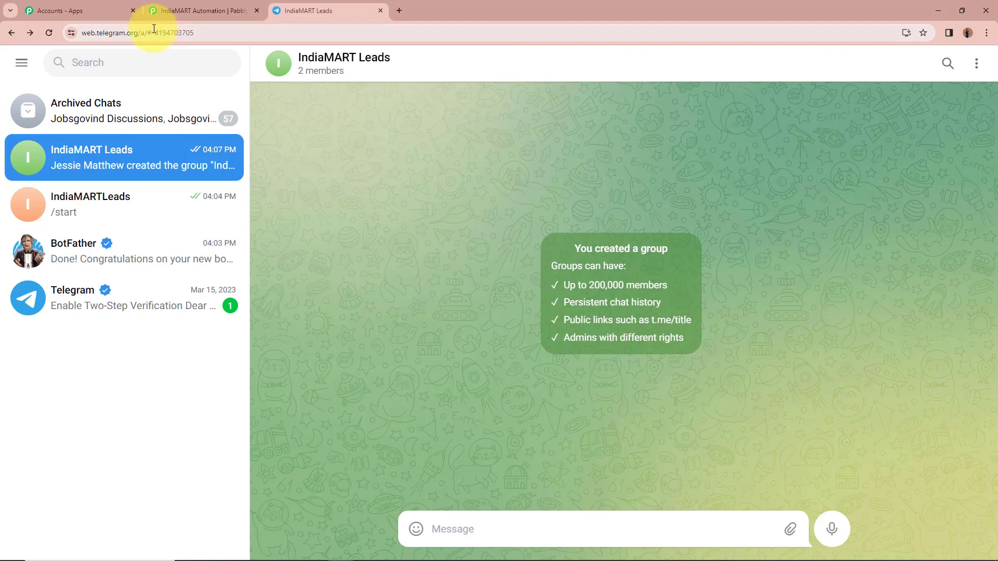
pyautogui.moveTo(152, 32); pyautogui.dragTo(213, 32)
pyautogui.hotkey('ctrl', 'c')
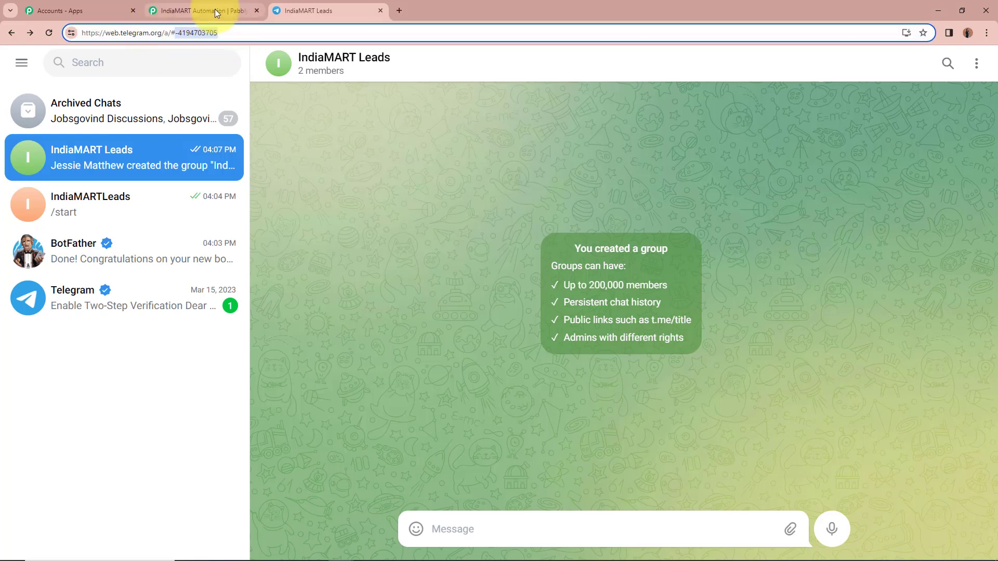
pyautogui.click(208, 11)
pyautogui.click(345, 279)
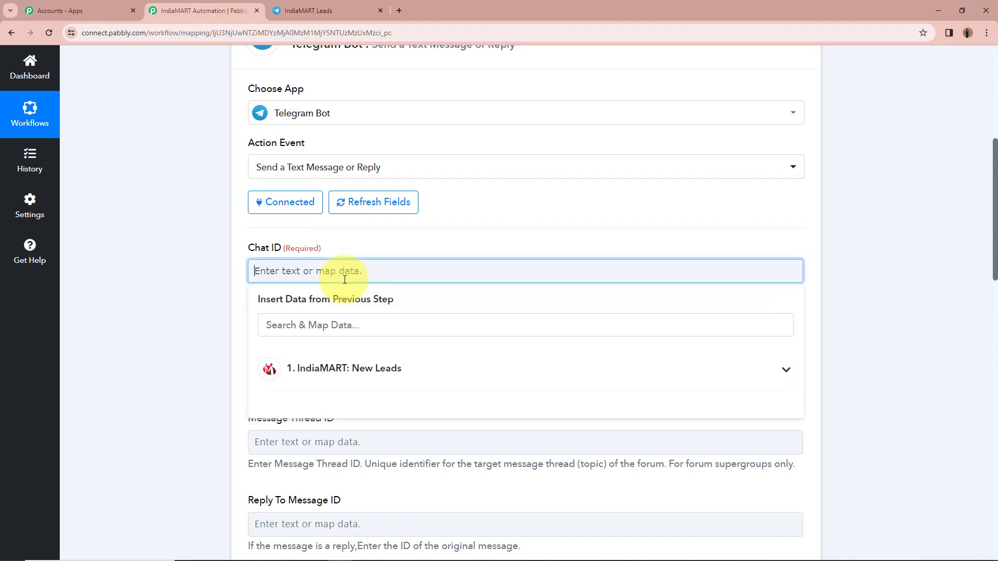
pyautogui.hotkey('ctrl', 'v')
pyautogui.click(237, 285)
# Write the Text Message with a greeting, a new IndiaMART lead notice, labels for Subject, Senders Name, Email, Address, Mobile Number and Product Name, and a sign-off
pyautogui.scroll(-2, 230, 285)
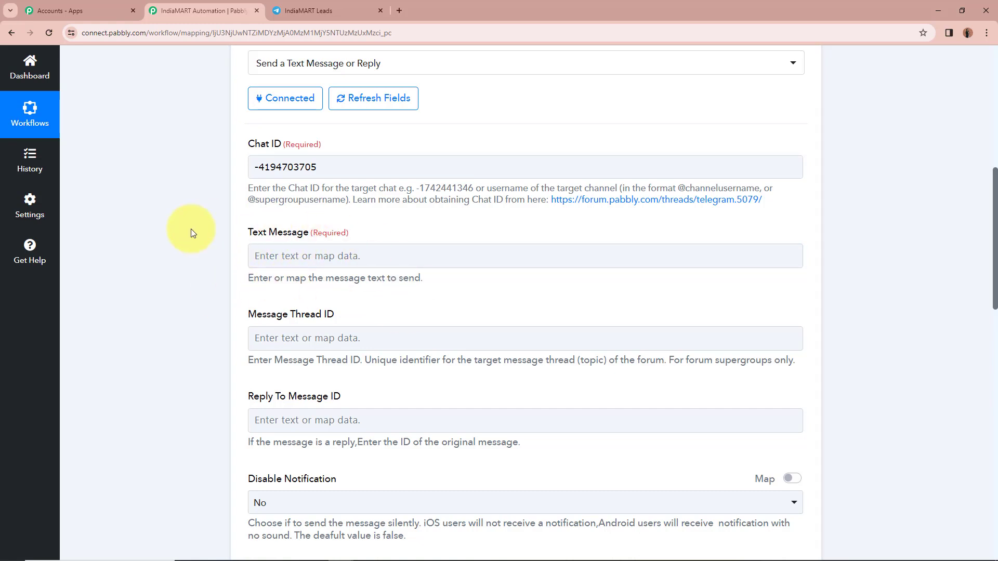
pyautogui.write('Hello Team, Greetings of the day,  We have received a new lead in IndiaMART and the details of the lead are:  Subject: Senders Name: Senders Email: Senders Address: Senders Mobile Number: Product Name:  Thank You Regards')
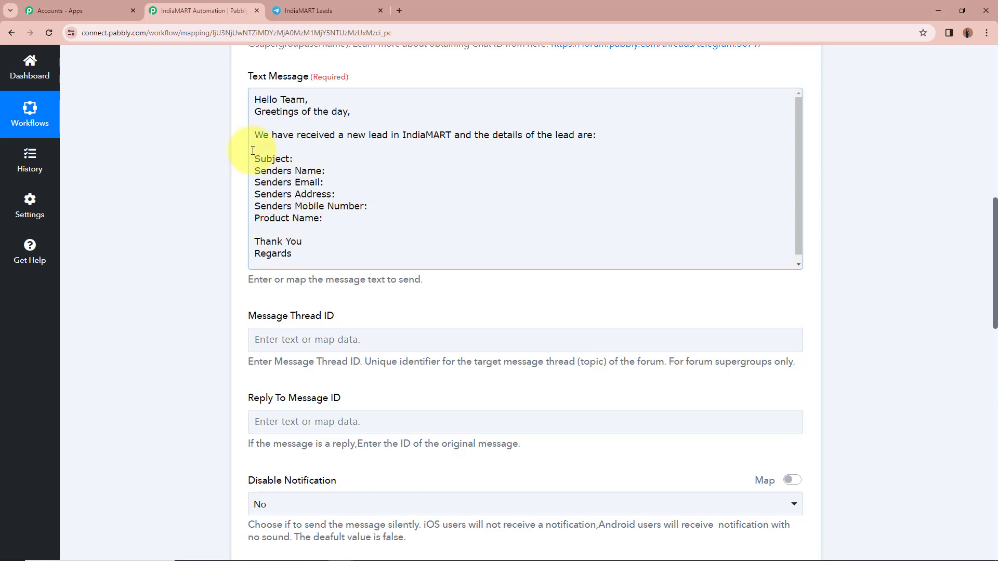
# Map the SUBJECT field of the IndiaMART New Leads data after the Subject label in the Text Message
pyautogui.click(355, 163)
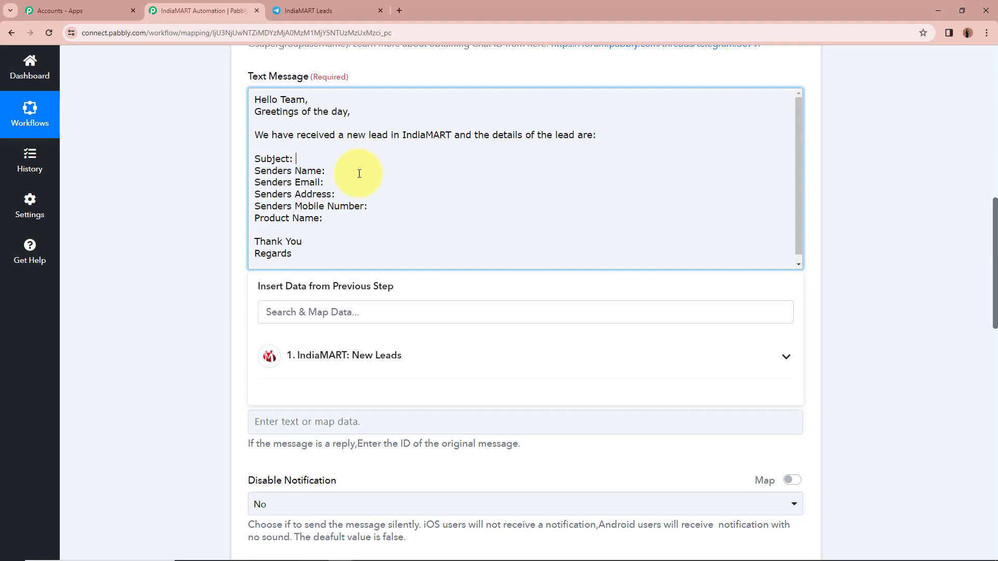
pyautogui.click(774, 358)
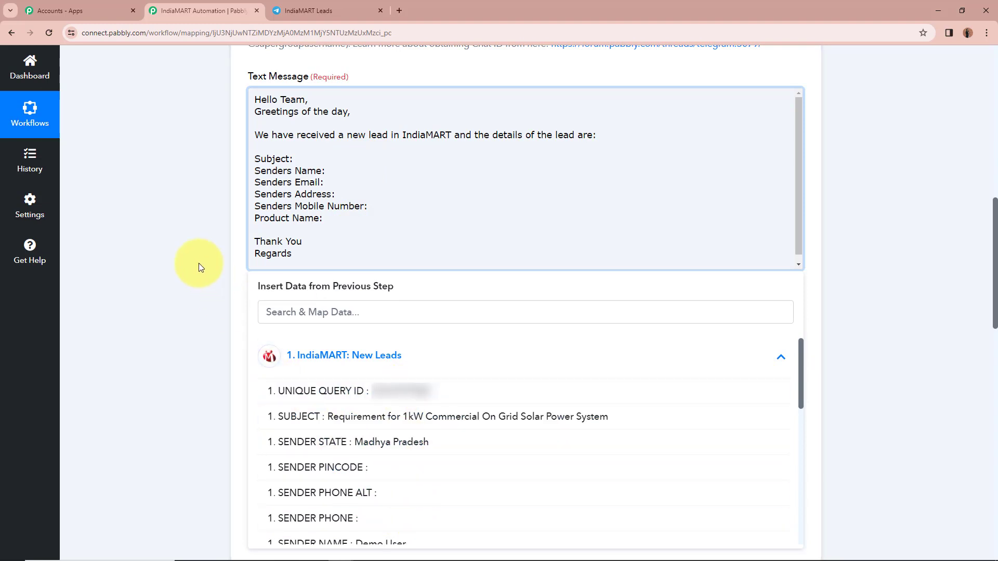
pyautogui.click(360, 313)
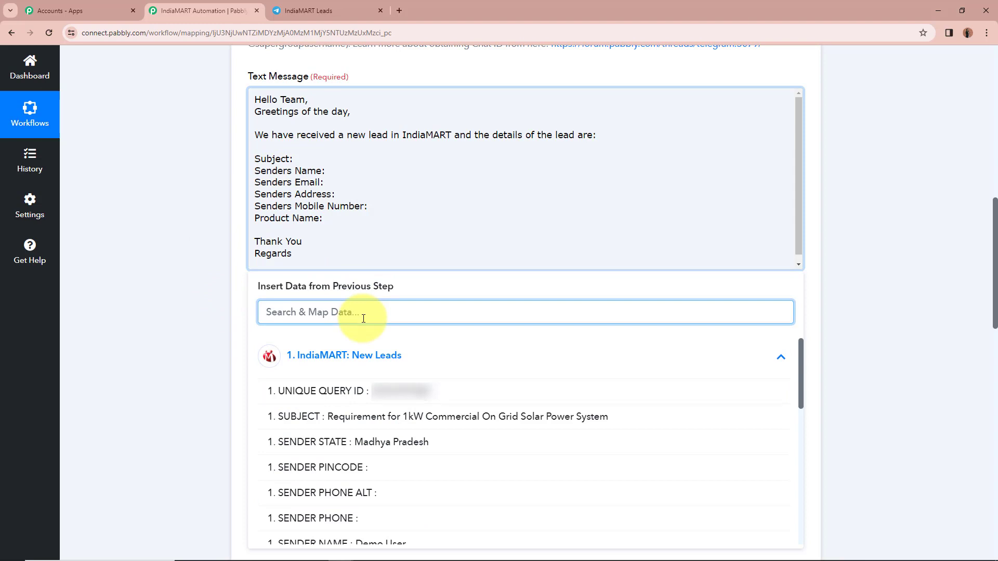
pyautogui.write('Su')
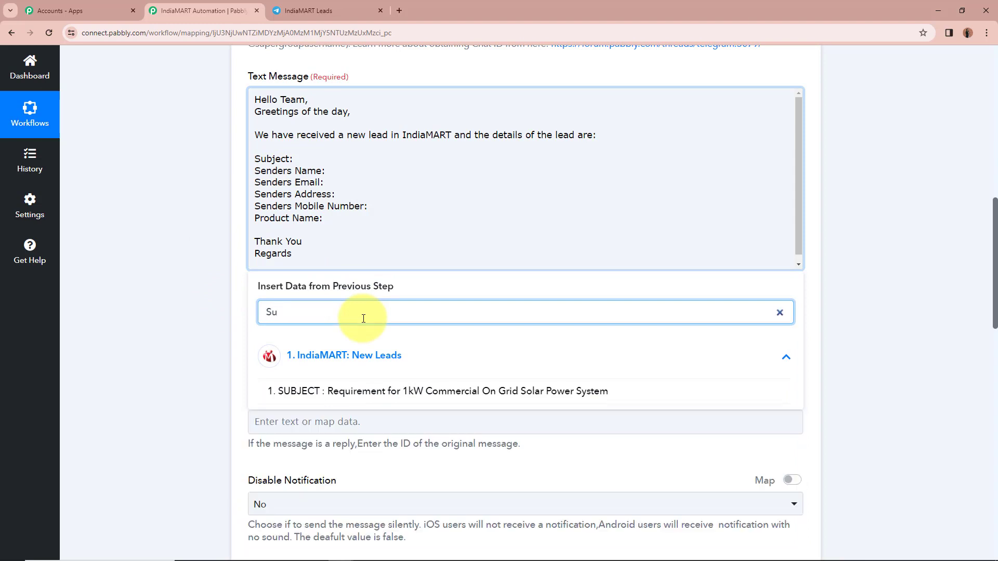
pyautogui.click(413, 392)
pyautogui.click(172, 170)
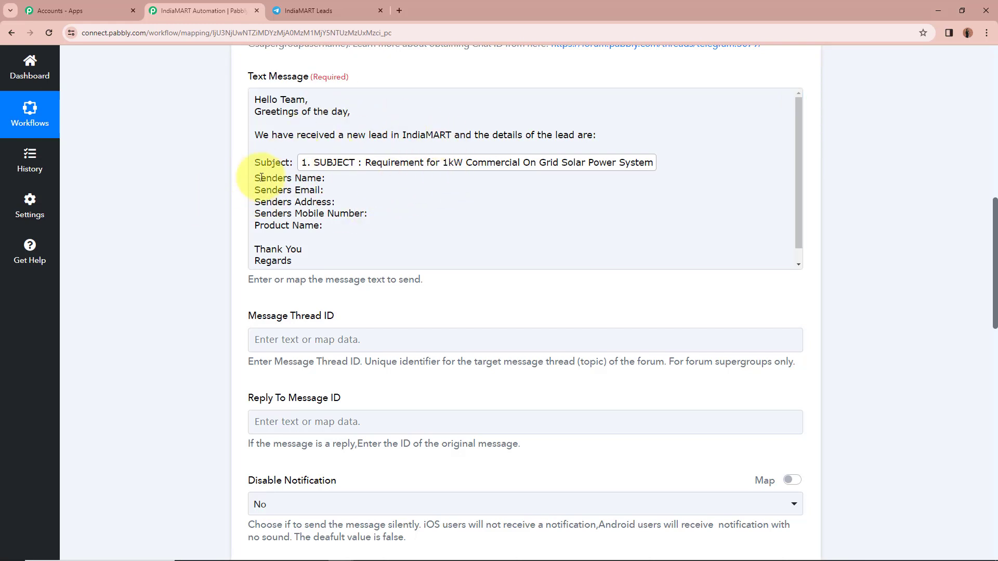
# Map the SENDER NAME field of the IndiaMART data after the Senders Name label in the Text Message
pyautogui.click(352, 178)
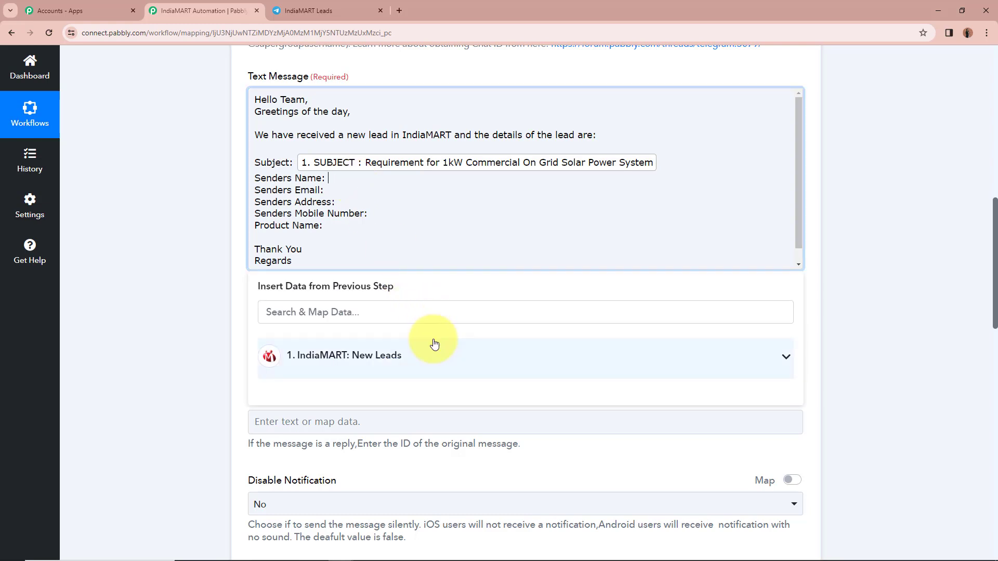
pyautogui.click(780, 356)
pyautogui.click(378, 307)
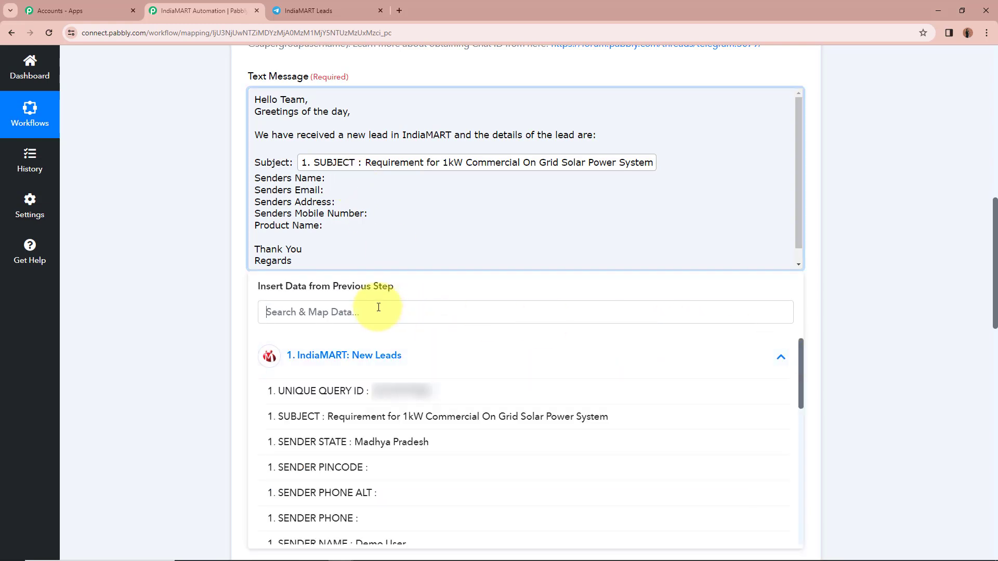
pyautogui.write('Nam')
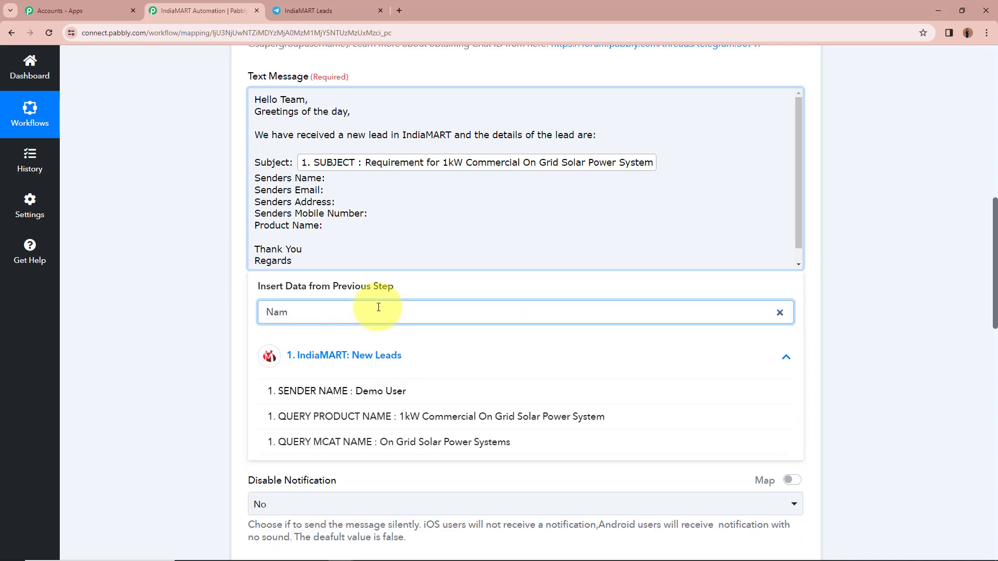
pyautogui.click(367, 392)
pyautogui.click(178, 189)
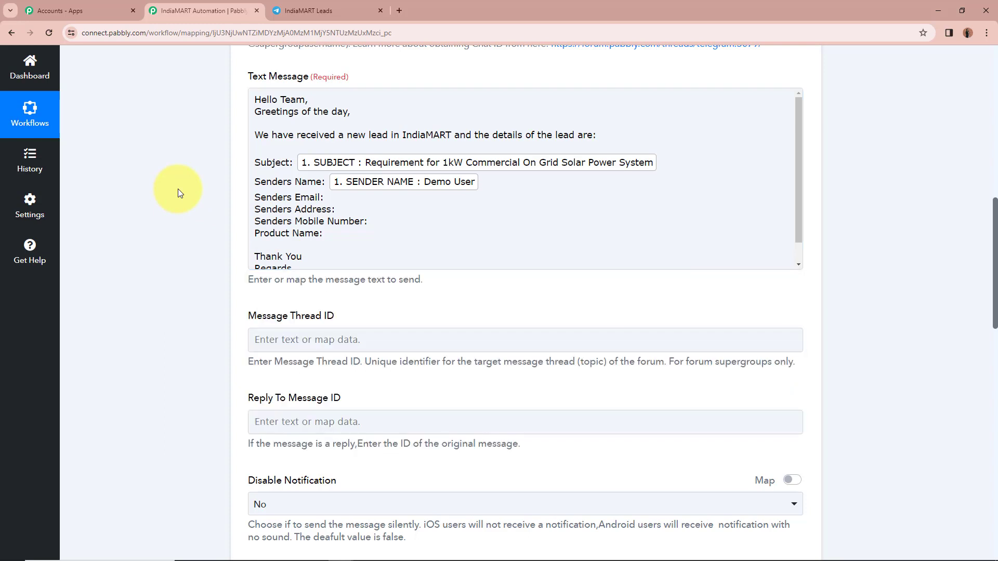
# Map the SENDER EMAIL field of the IndiaMART data after the Senders Email label in the Text Message
pyautogui.click(445, 204)
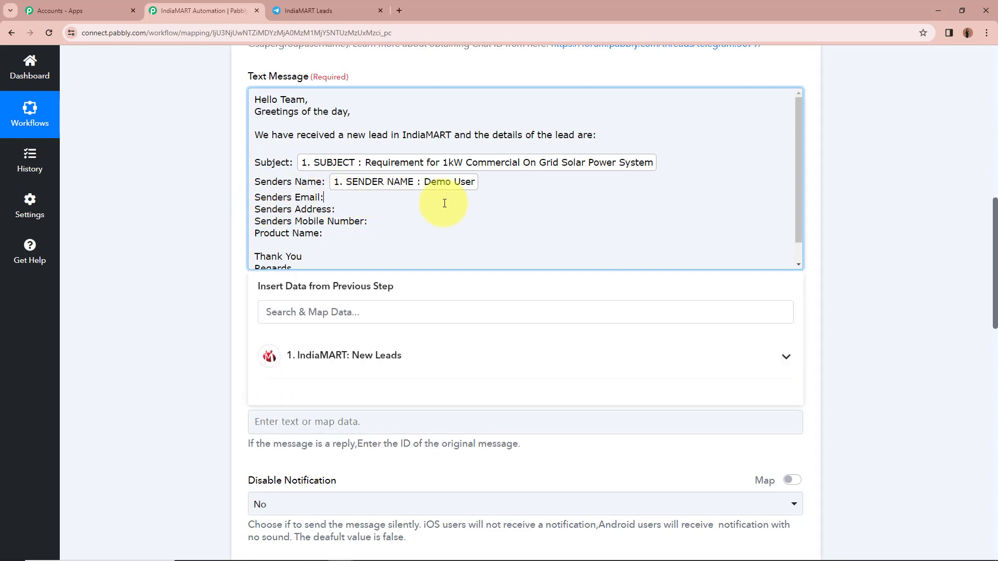
pyautogui.click(423, 308)
pyautogui.write('Em')
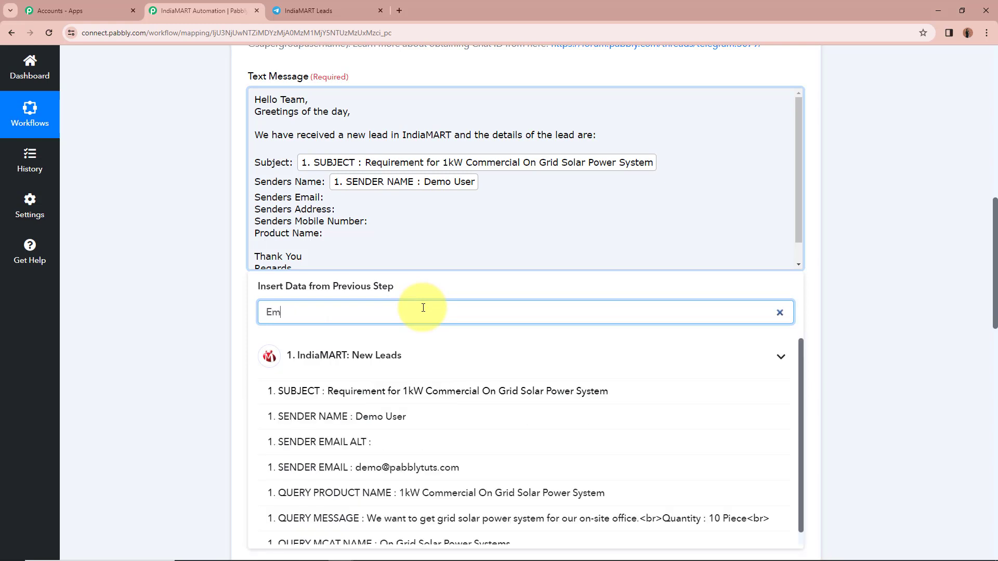
pyautogui.click(418, 467)
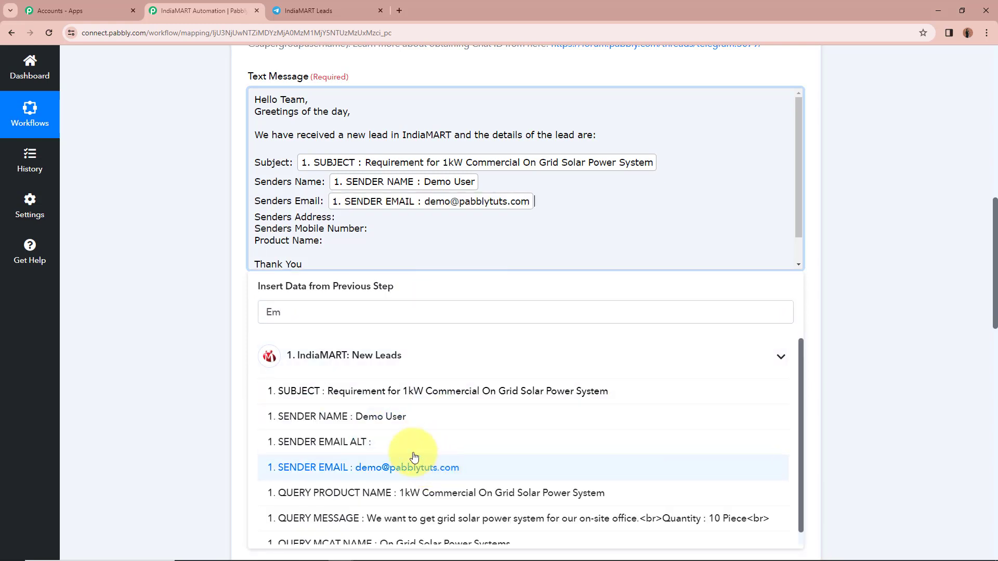
pyautogui.click(152, 341)
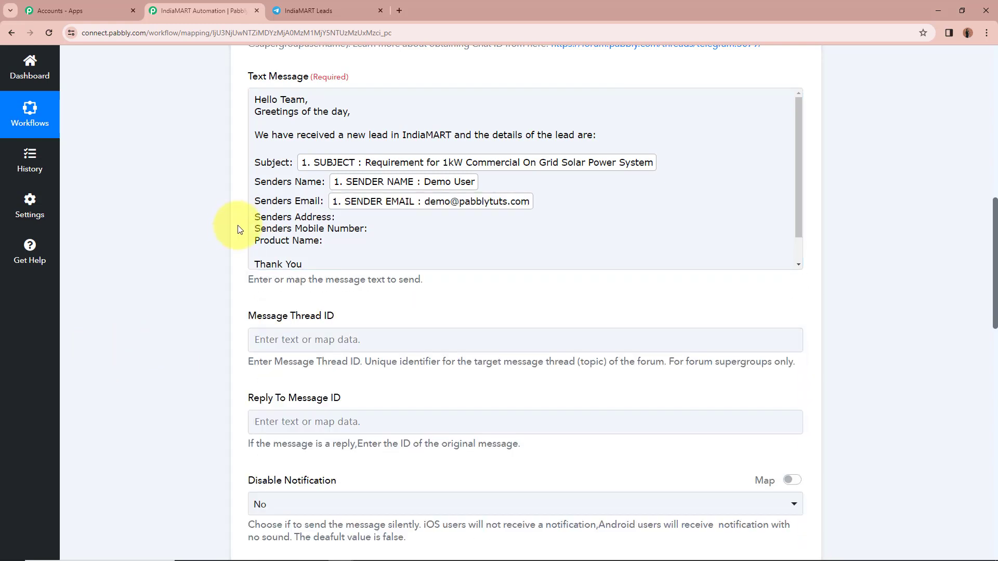
# Map the SENDER ADDRESS field of the IndiaMART data after the Senders Address label in the Text Message
pyautogui.click(359, 218)
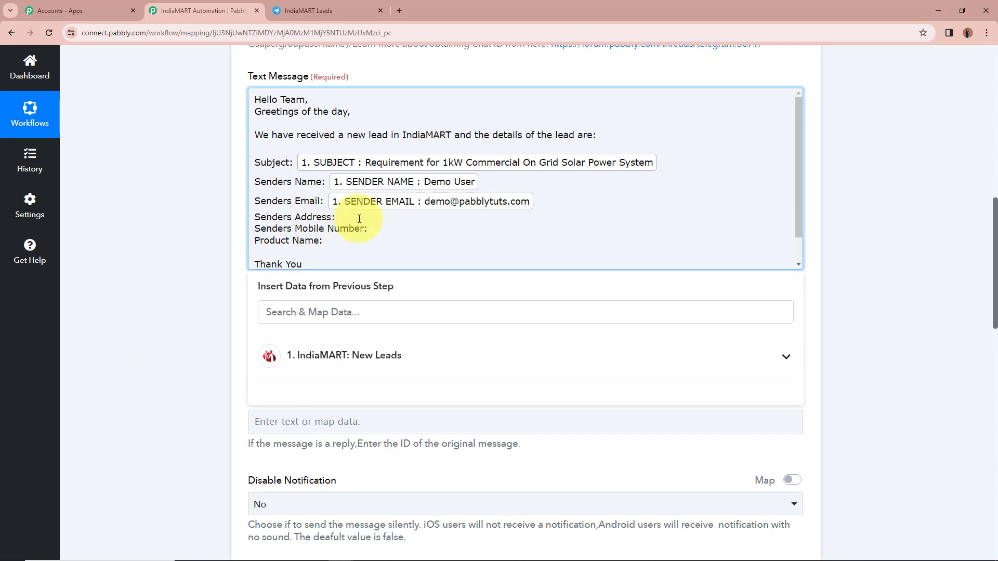
pyautogui.click(482, 351)
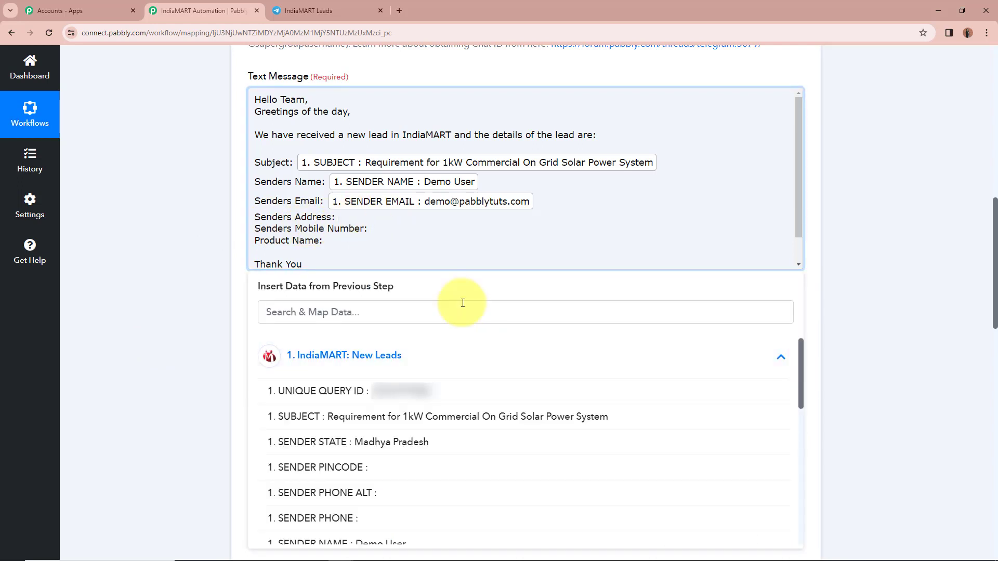
pyautogui.click(462, 303)
pyautogui.write('Add')
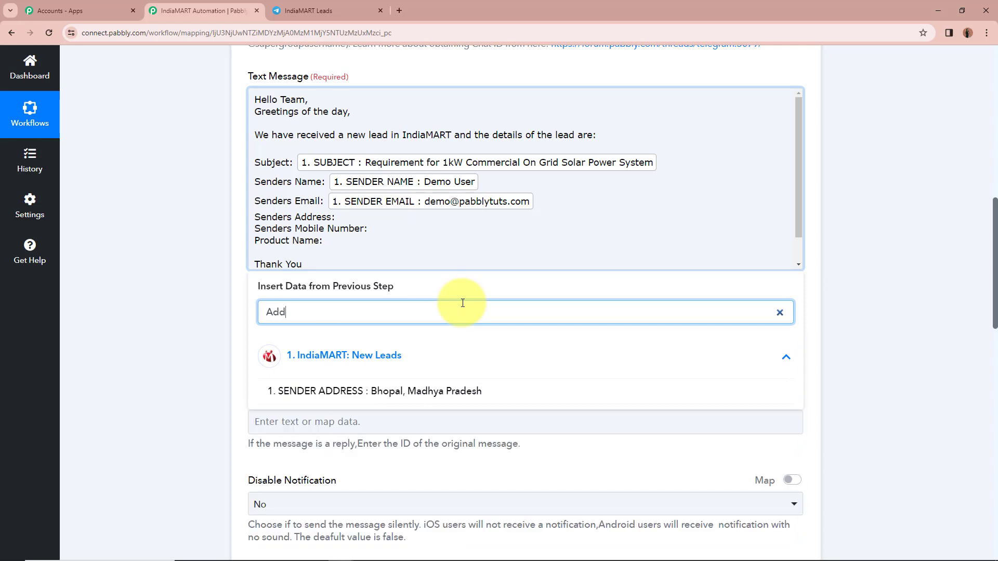
pyautogui.click(445, 390)
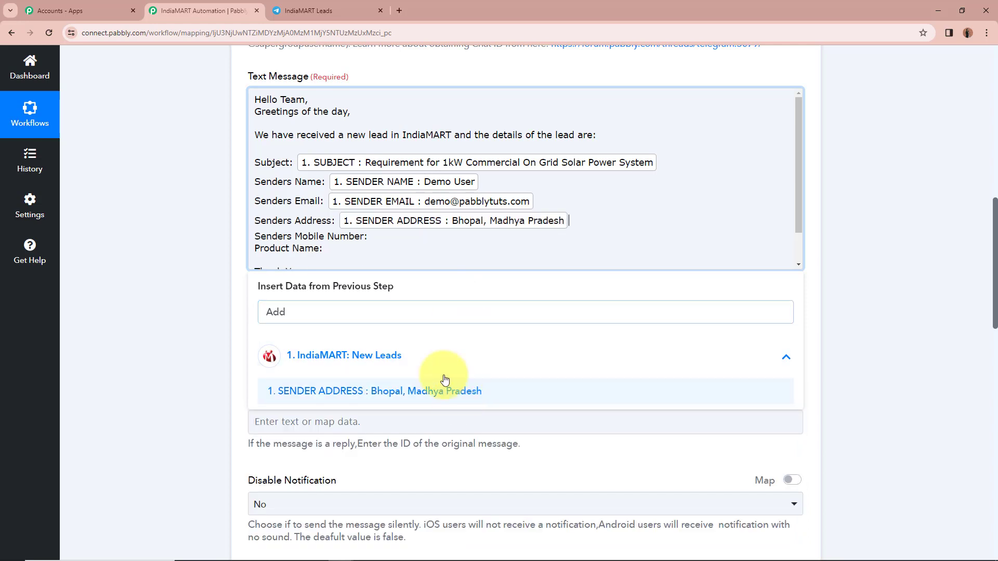
# Map the SENDER MOBILE field of the IndiaMART data after the Senders Mobile Number label in the Text Message
pyautogui.click(191, 186)
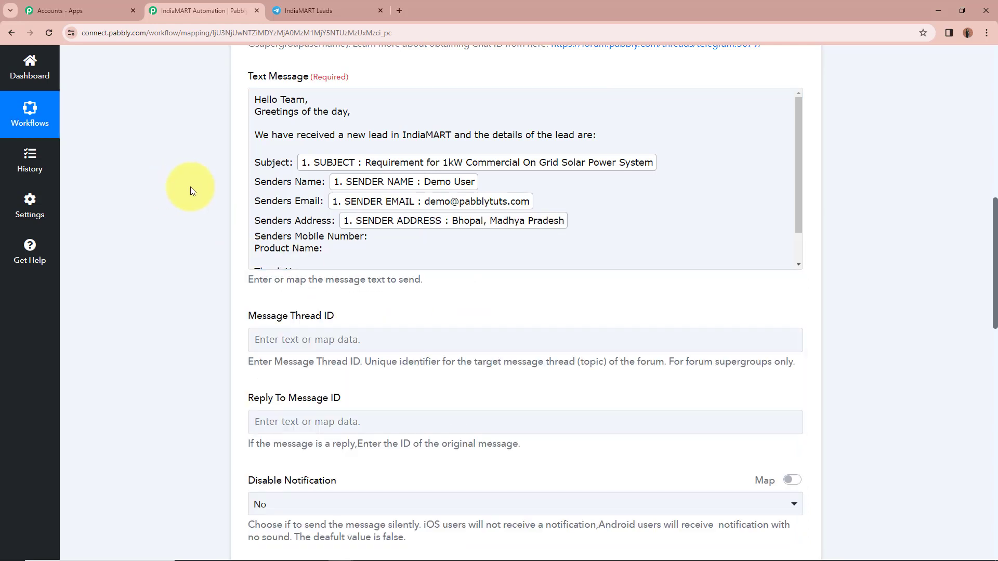
pyautogui.click(395, 236)
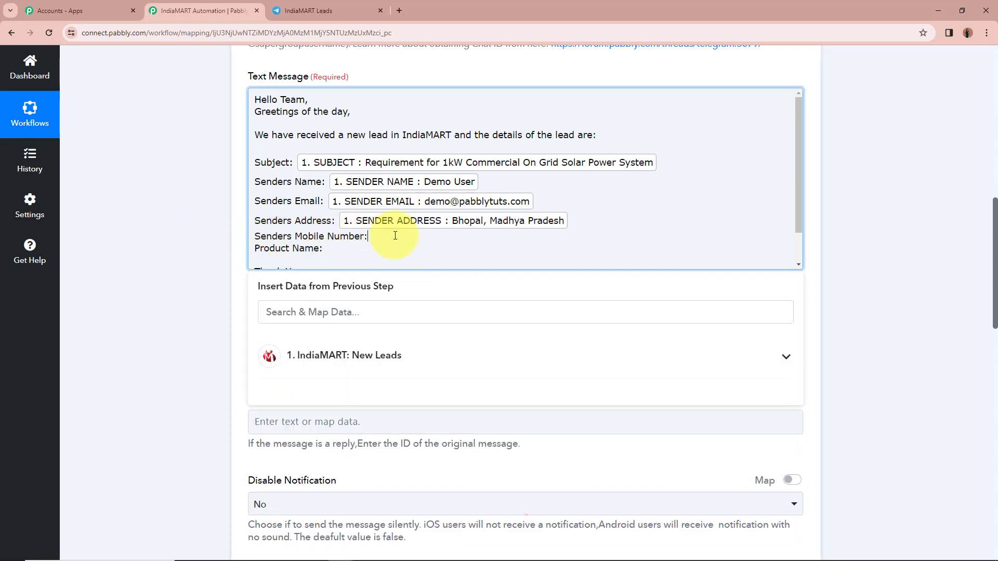
pyautogui.click(392, 312)
pyautogui.write('Mo')
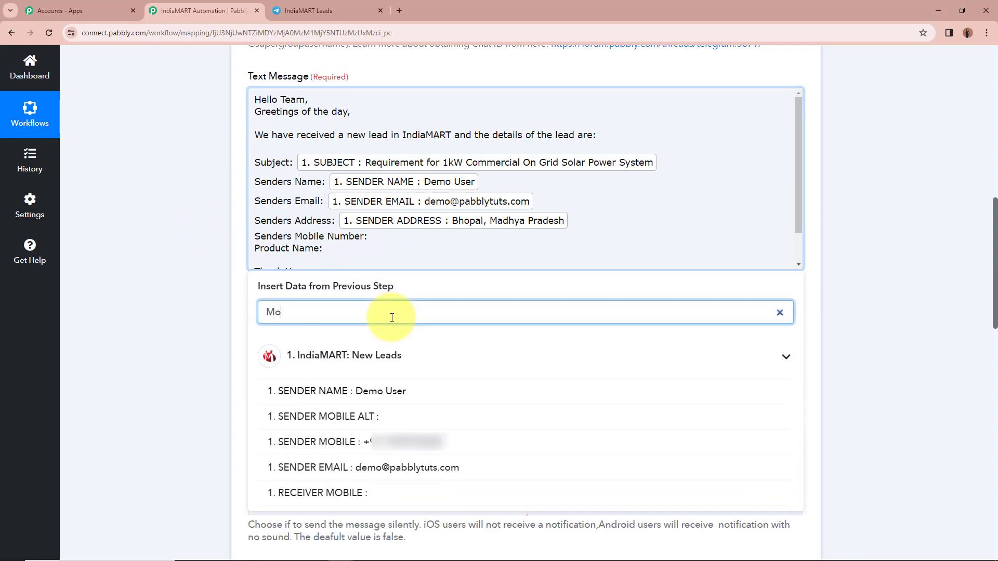
pyautogui.click(415, 442)
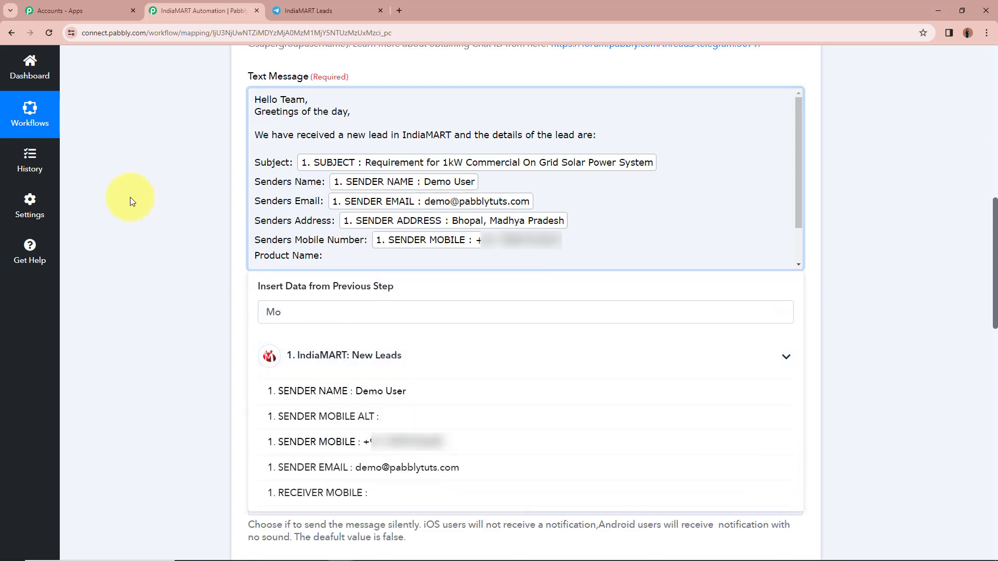
pyautogui.click(164, 201)
# Map the QUERY PRODUCT NAME field of the IndiaMART data after the Product Name label in the Text Message
pyautogui.click(347, 259)
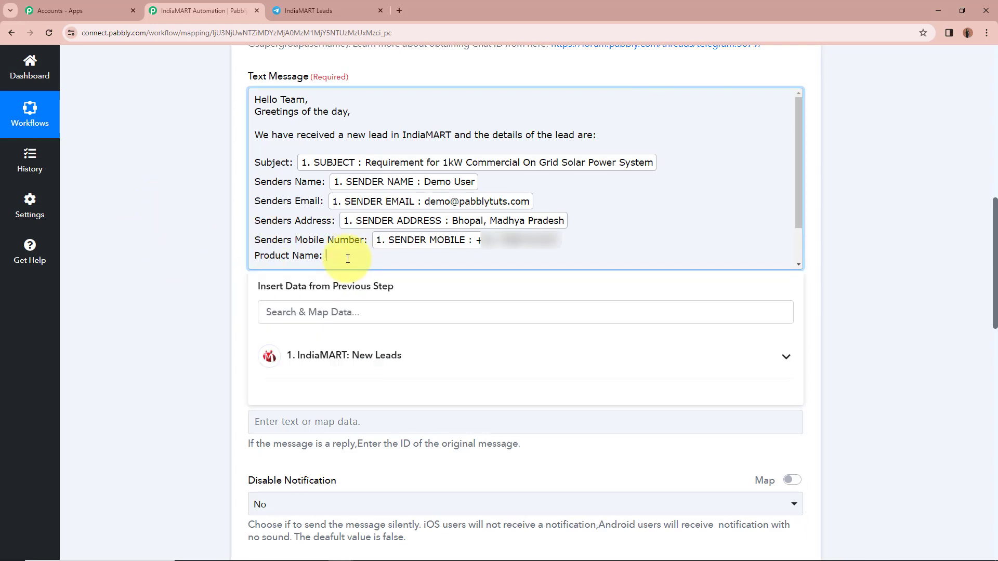
pyautogui.click(365, 312)
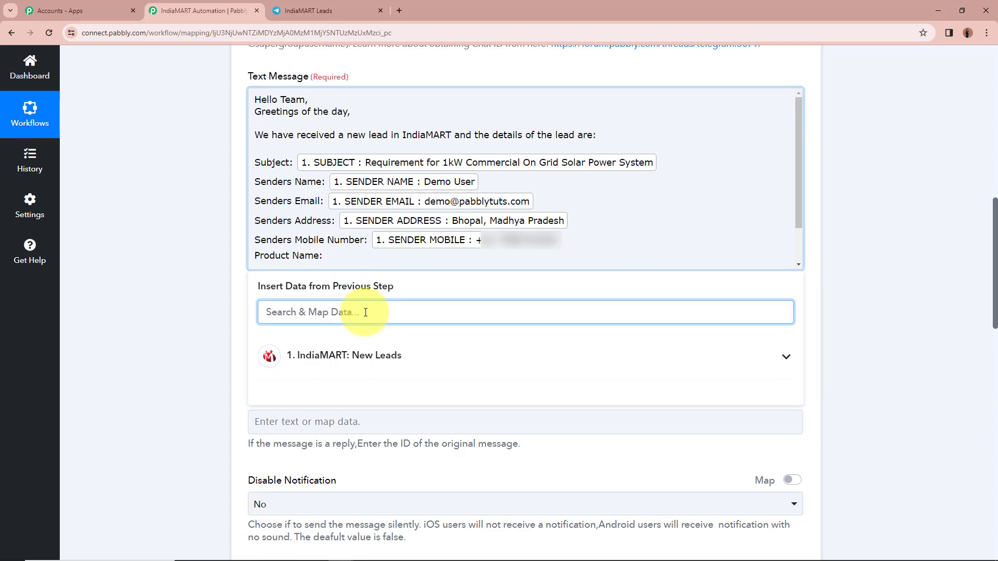
pyautogui.write('Pro')
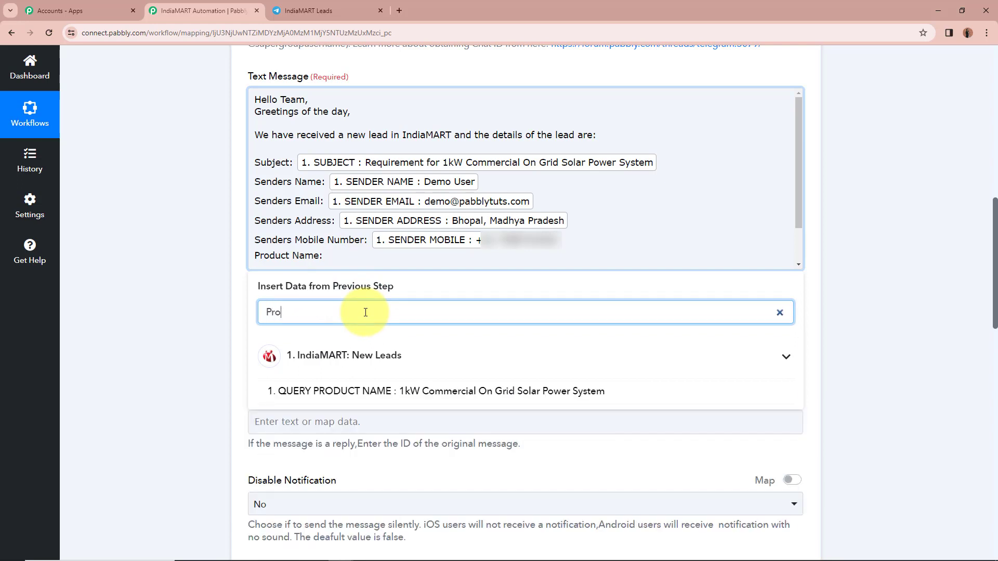
pyautogui.click(399, 393)
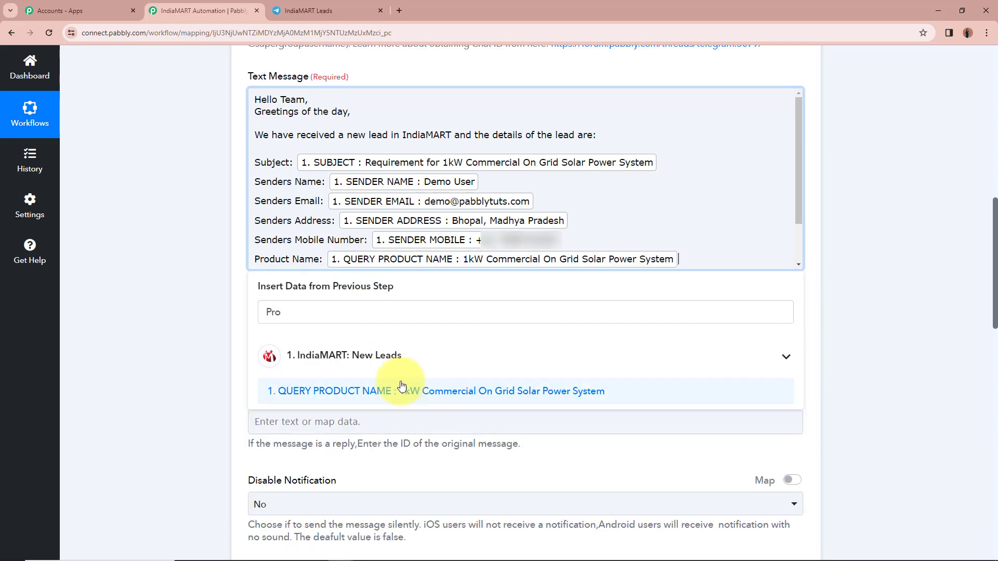
pyautogui.click(224, 274)
# Review the completed Text Message, and save the Telegram Bot action while sending a test request with the remaining options left as they are
pyautogui.scroll(-2, 379, 167)
pyautogui.scroll(3, 385, 187)
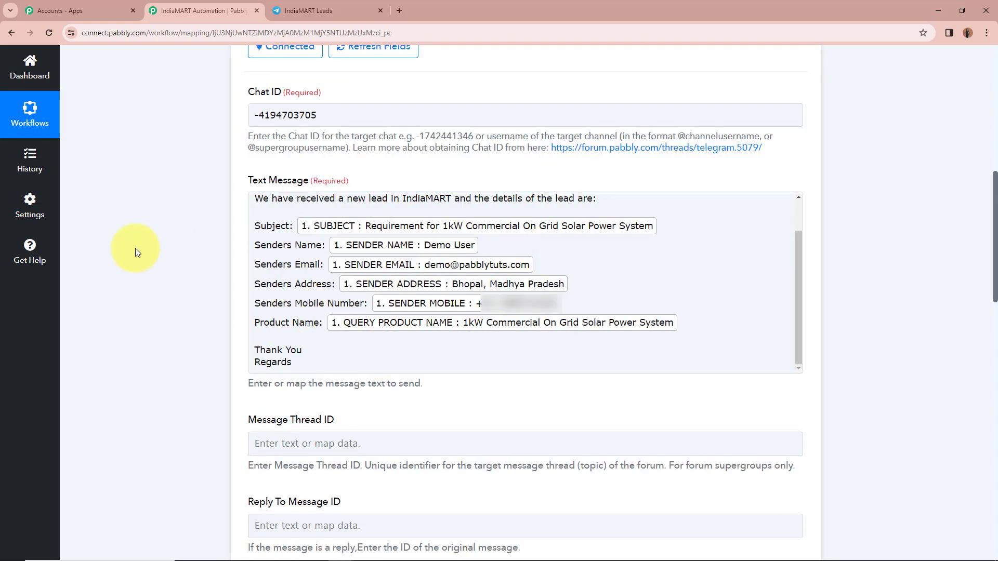
pyautogui.click(546, 284)
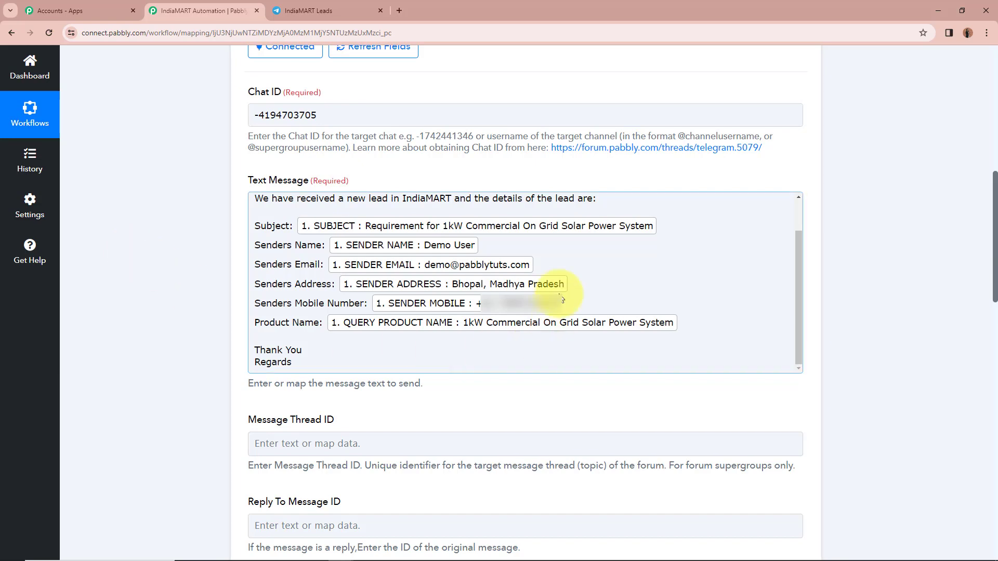
pyautogui.scroll(1, 473, 311)
pyautogui.scroll(3, 416, 297)
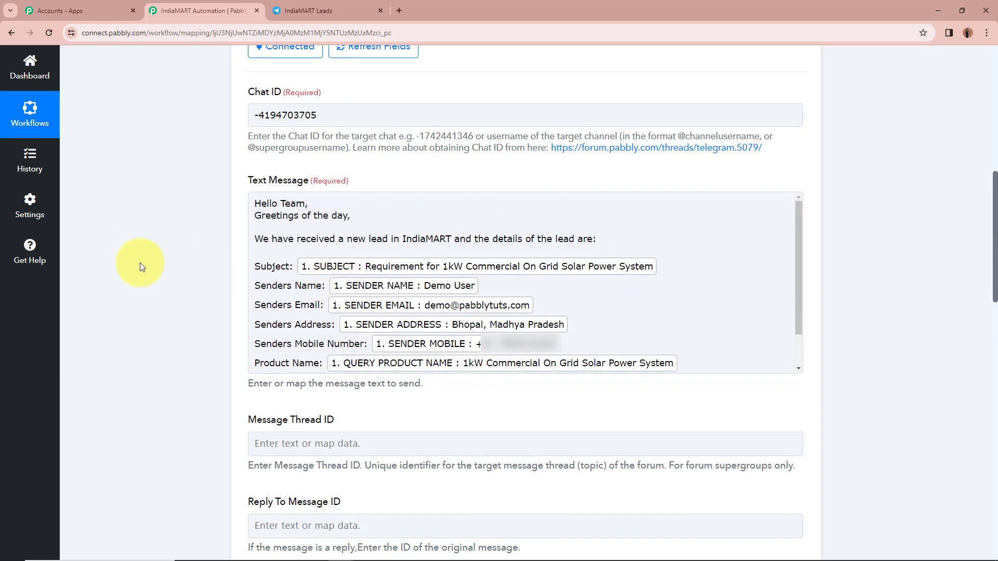
pyautogui.scroll(-3, 179, 326)
pyautogui.scroll(-4, 179, 325)
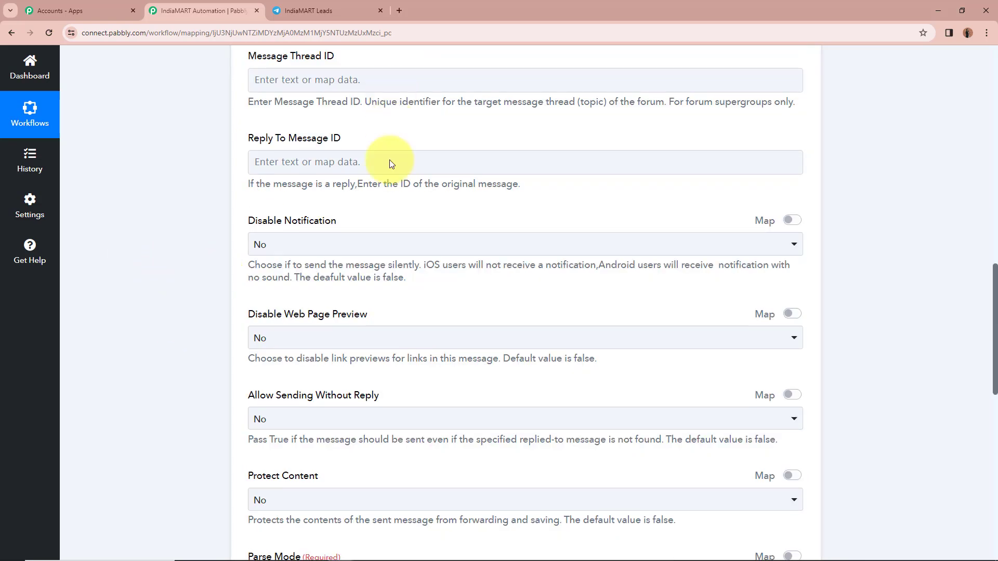
pyautogui.scroll(-4, 187, 347)
pyautogui.scroll(-6, 198, 353)
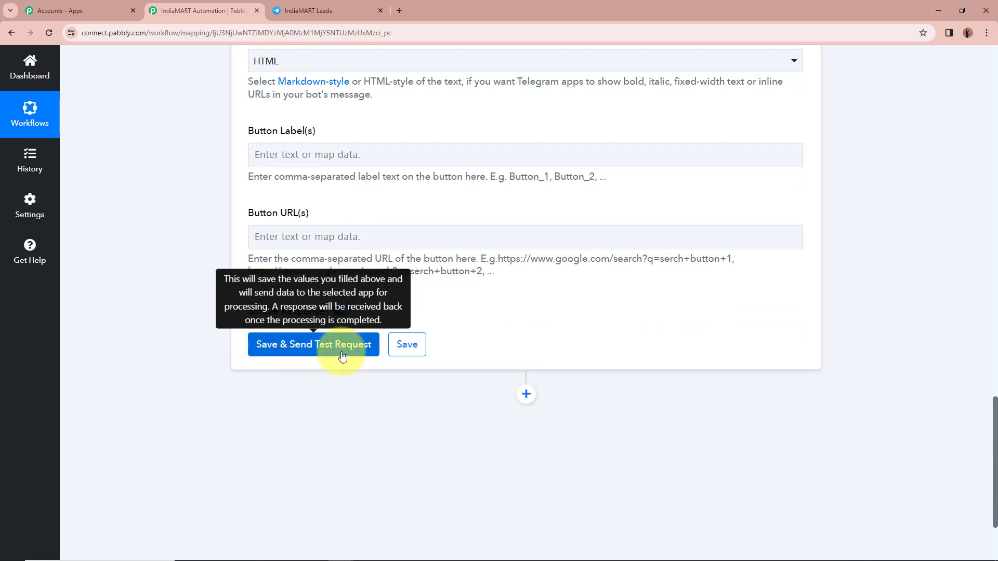
pyautogui.scroll(-3, 185, 363)
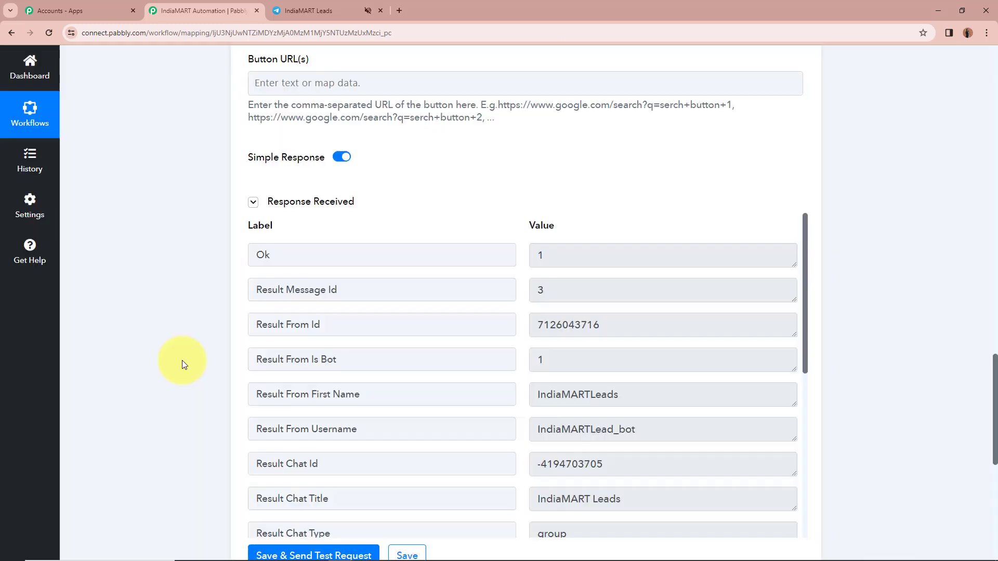
# Examine the response received from the test request and check the message in the IndiaMART Leads Telegram group, returning to the workflow
pyautogui.scroll(-2, 552, 431)
pyautogui.scroll(-3, 552, 431)
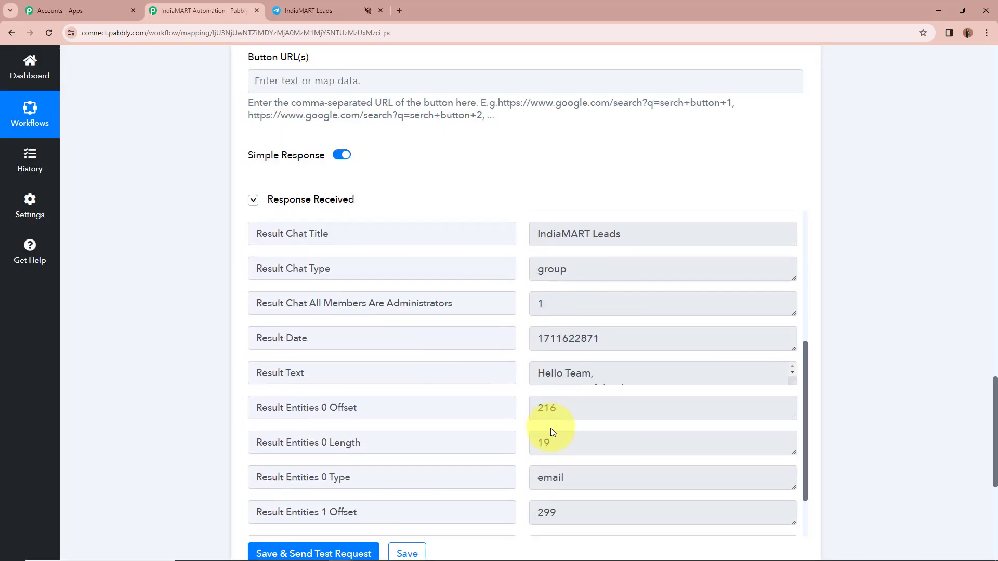
pyautogui.scroll(5, 557, 421)
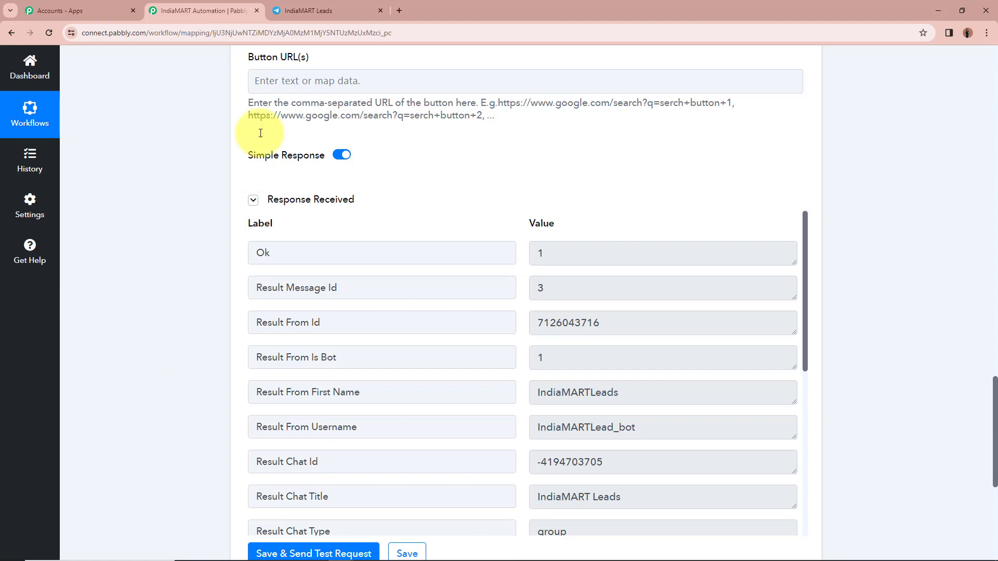
pyautogui.click(312, 11)
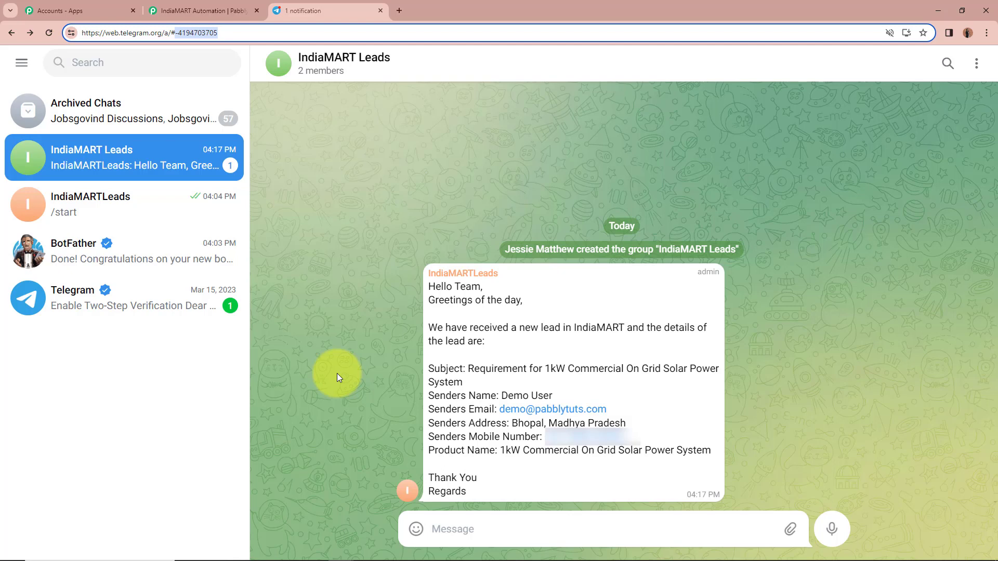
pyautogui.click(203, 11)
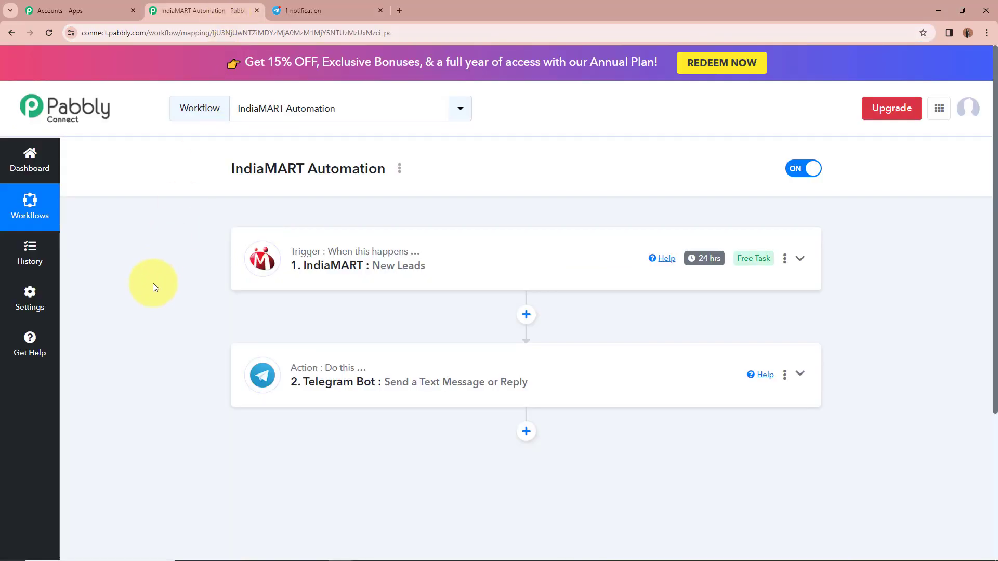